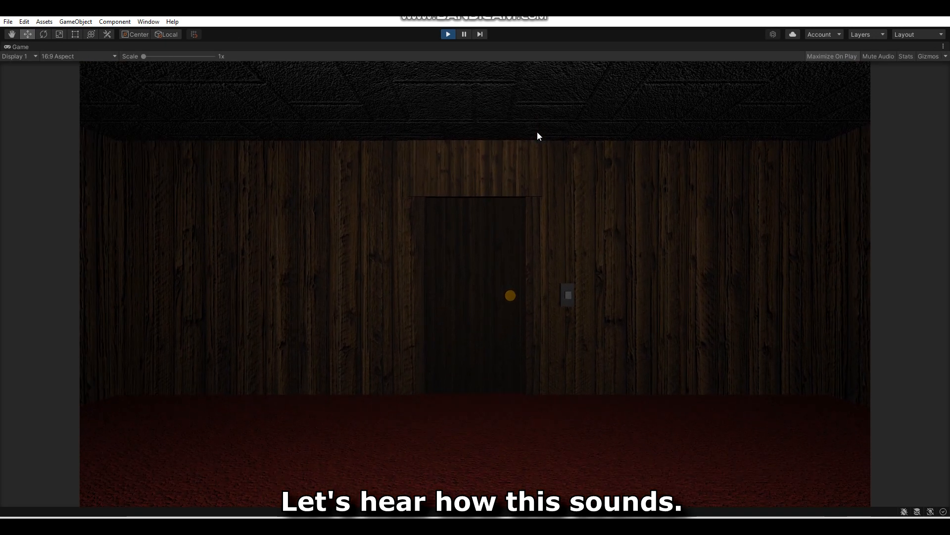
- Play-test the ambient sound by walking to the table, picking up the flashlight and leaving through the room's door
{"action": "left_click", "coordinate": [538, 135]}
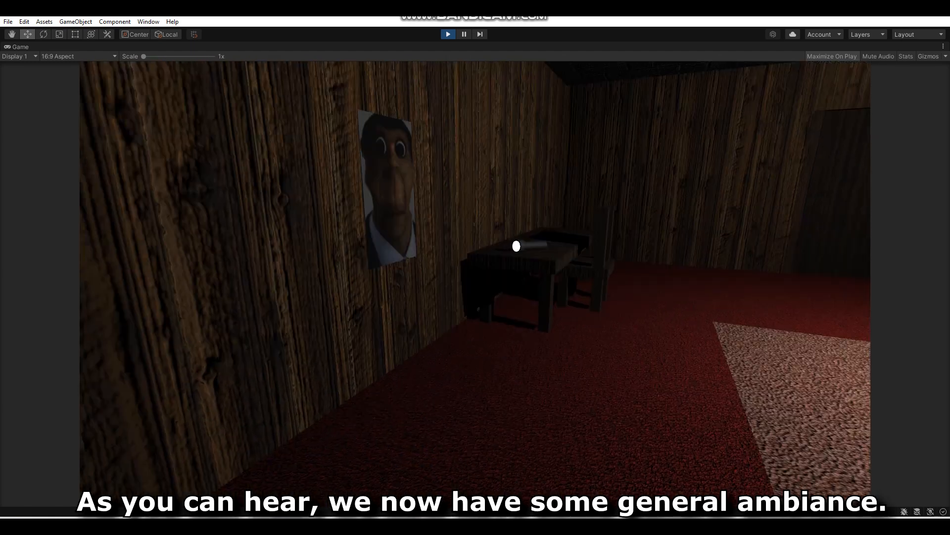
{"action": "key", "text": "w"}
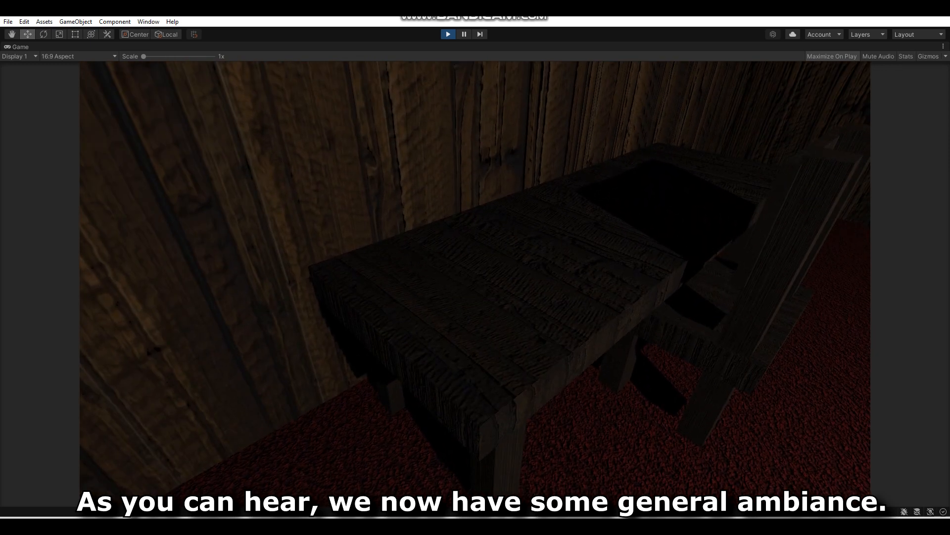
{"action": "key", "text": "w"}
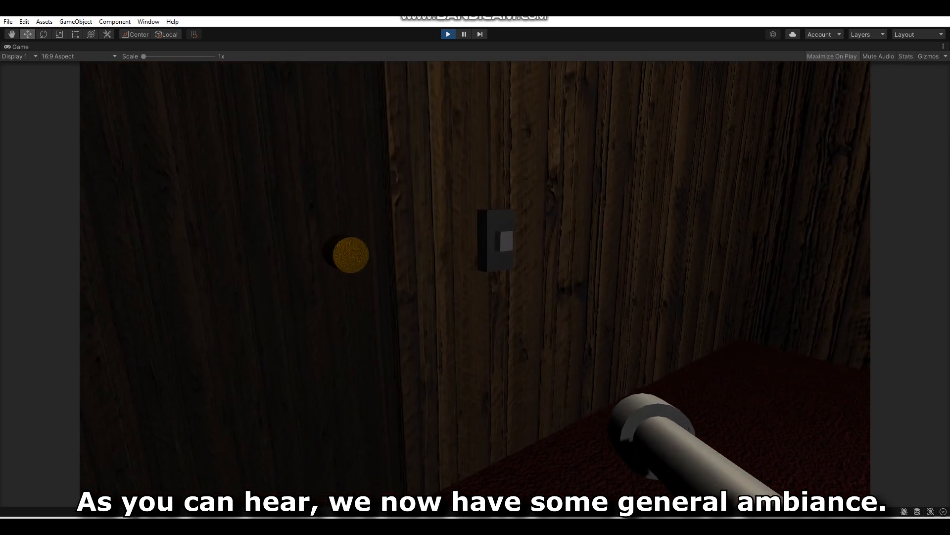
{"action": "key", "text": "e"}
{"action": "key", "text": "e"}
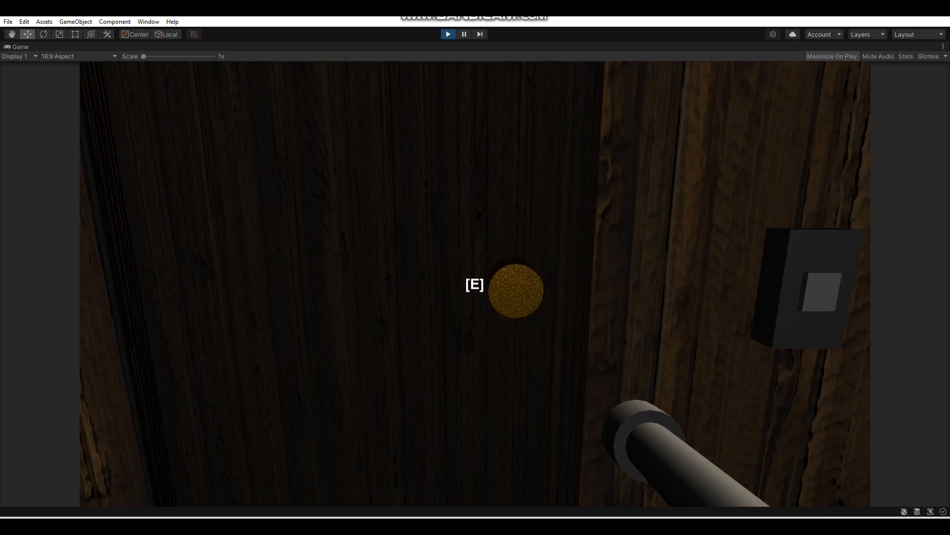
{"action": "key", "text": "e"}
{"action": "key", "text": "w"}
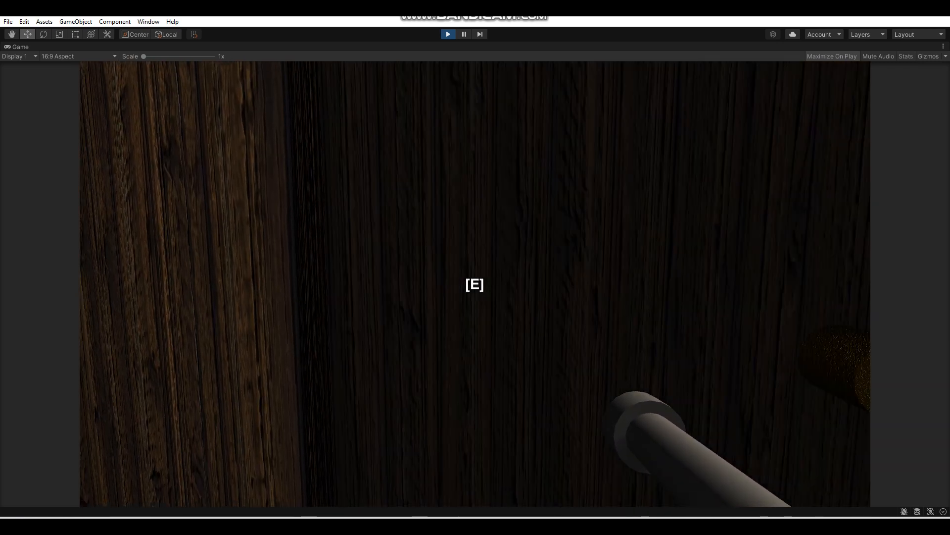
{"action": "key", "text": "w"}
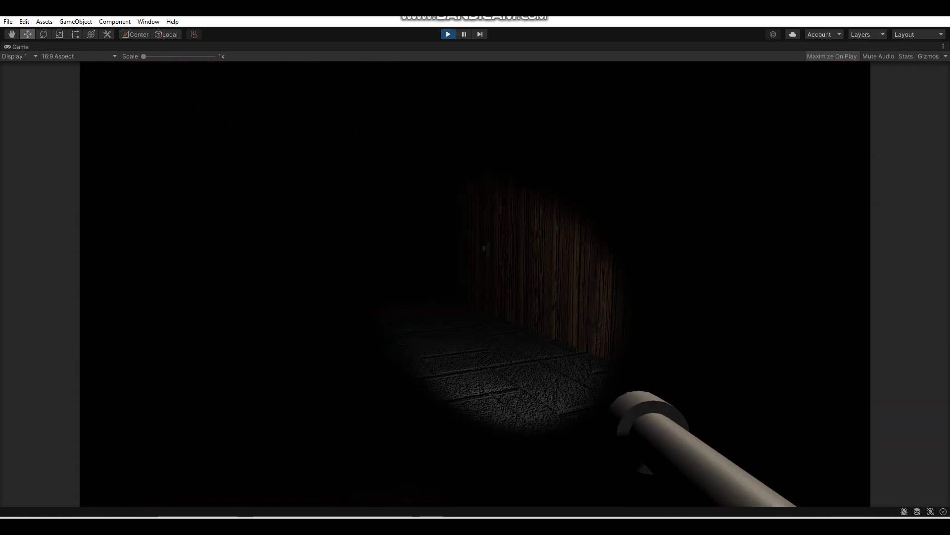
- Continue the ambiance test in the hallway by switching on its light and trying the next door
{"action": "key", "text": "e"}
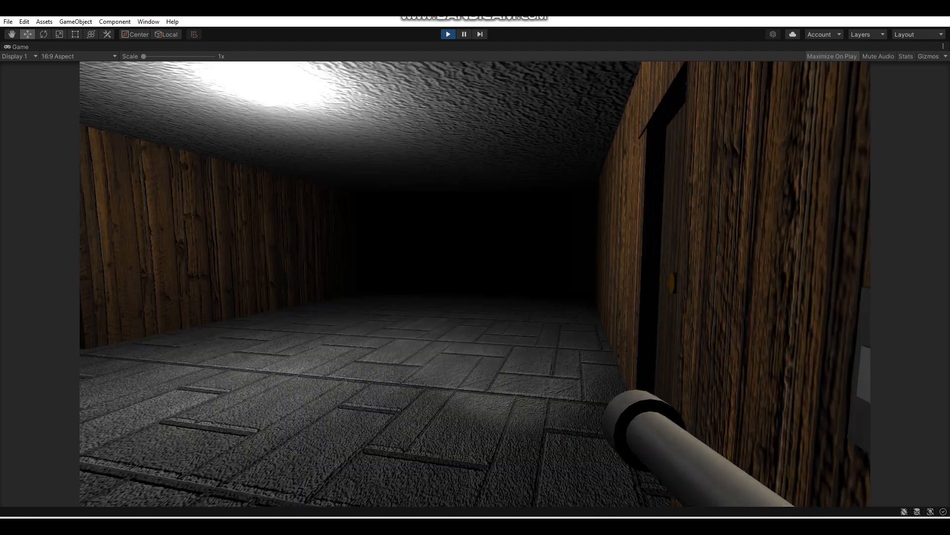
{"action": "key", "text": "w"}
{"action": "key", "text": "e"}
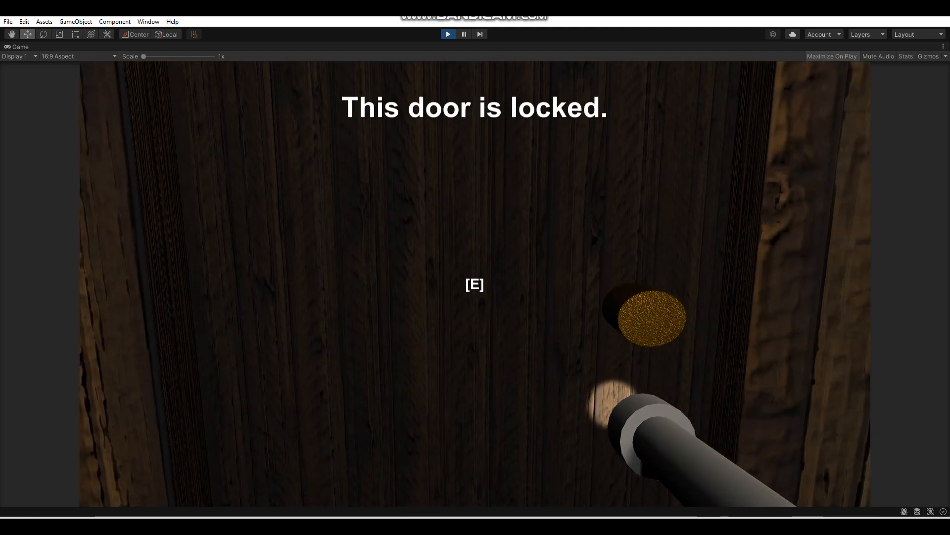
{"action": "key", "text": "s"}
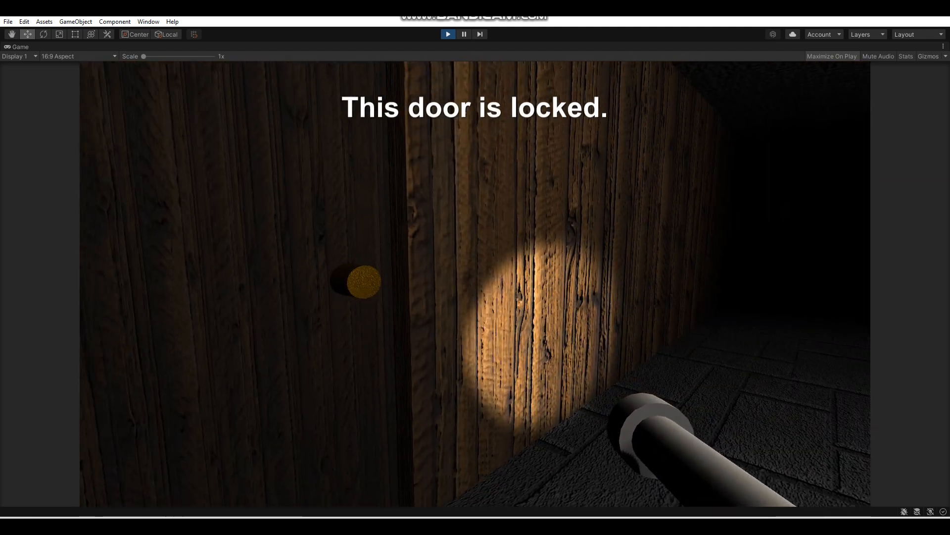
{"action": "key", "text": "w"}
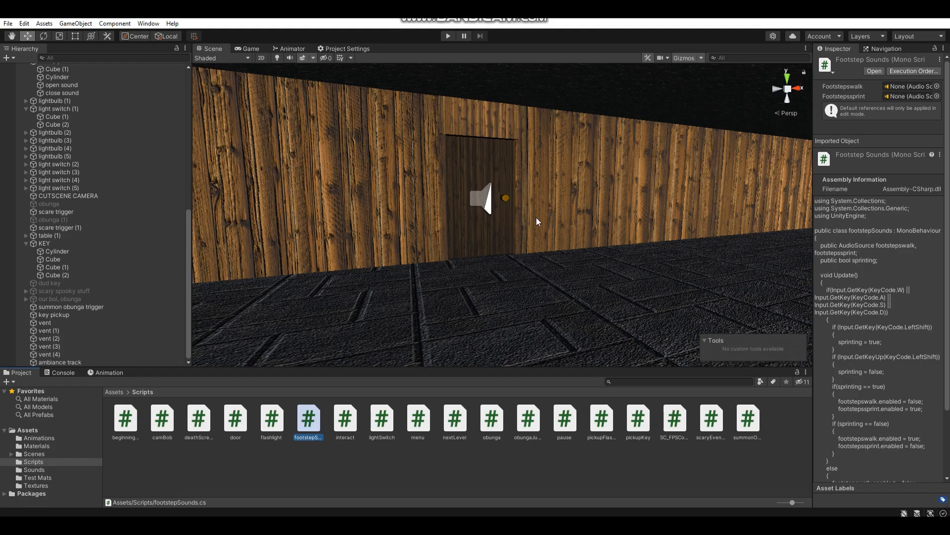
- Attach the footstepSounds script to the Player object and save the scene
{"action": "right_click_drag", "start_coordinate": [536, 218], "coordinate": [287, 213]}
{"action": "key", "text": "w"}
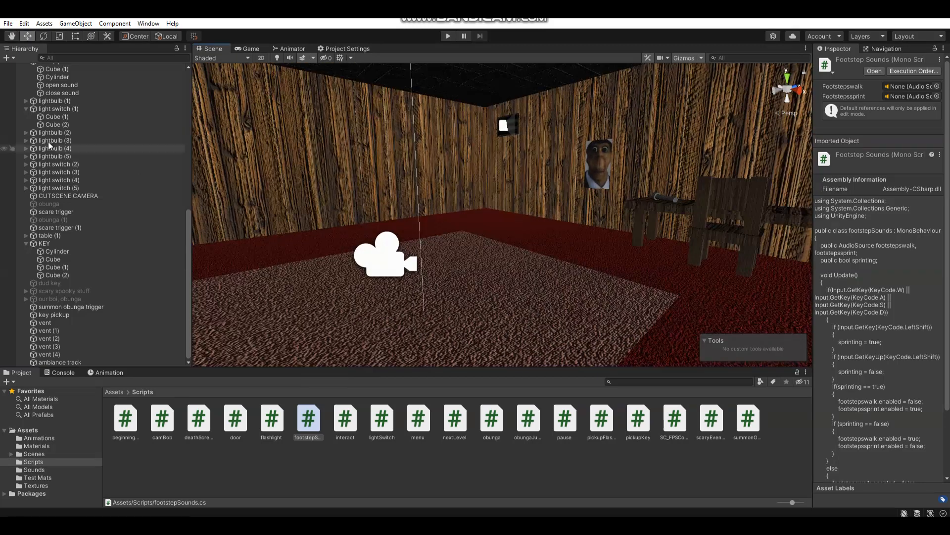
{"action": "scroll", "coordinate": [52, 140], "scroll_direction": "up", "scroll_amount": 8}
{"action": "left_click", "coordinate": [65, 92]}
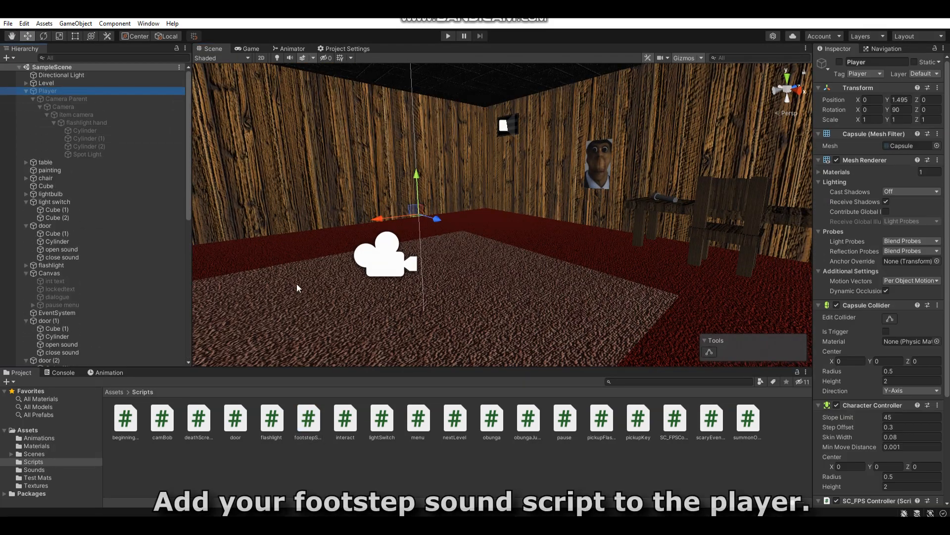
{"action": "scroll", "coordinate": [860, 315], "scroll_direction": "down", "scroll_amount": 5}
{"action": "left_click_drag", "start_coordinate": [308, 418], "coordinate": [853, 446]}
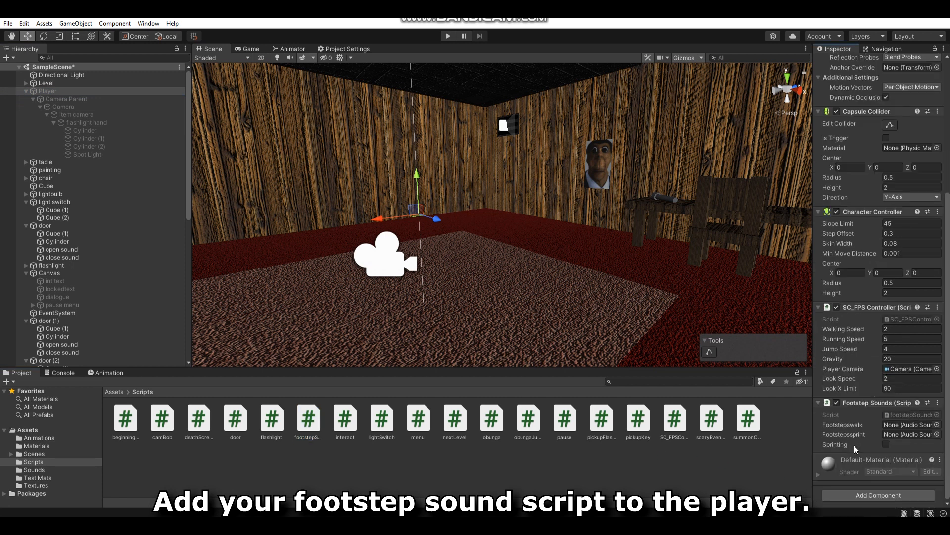
{"action": "key", "text": "ctrl+s"}
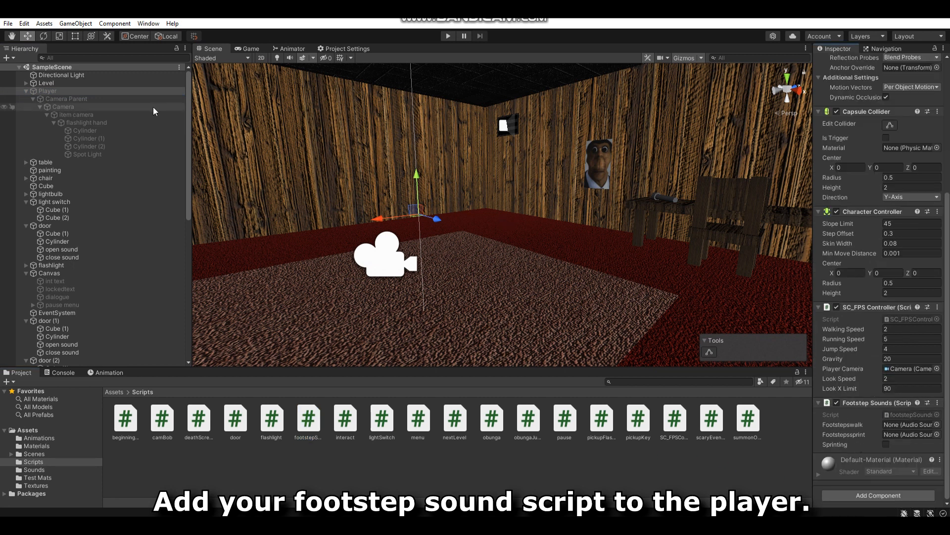
- Create an Audio Source object in the scene and name it "walk footsteps"
{"action": "right_click_drag", "start_coordinate": [504, 218], "coordinate": [497, 227]}
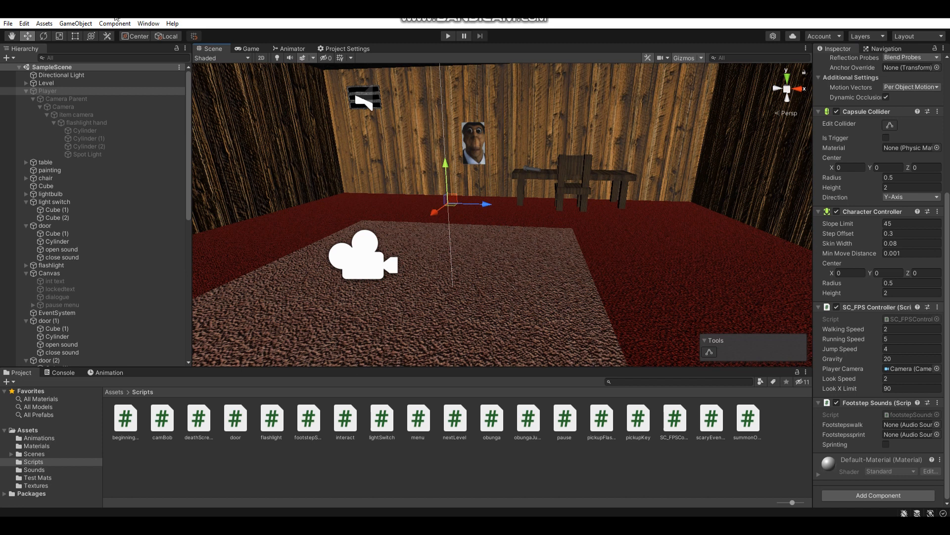
{"action": "left_click", "coordinate": [76, 23]}
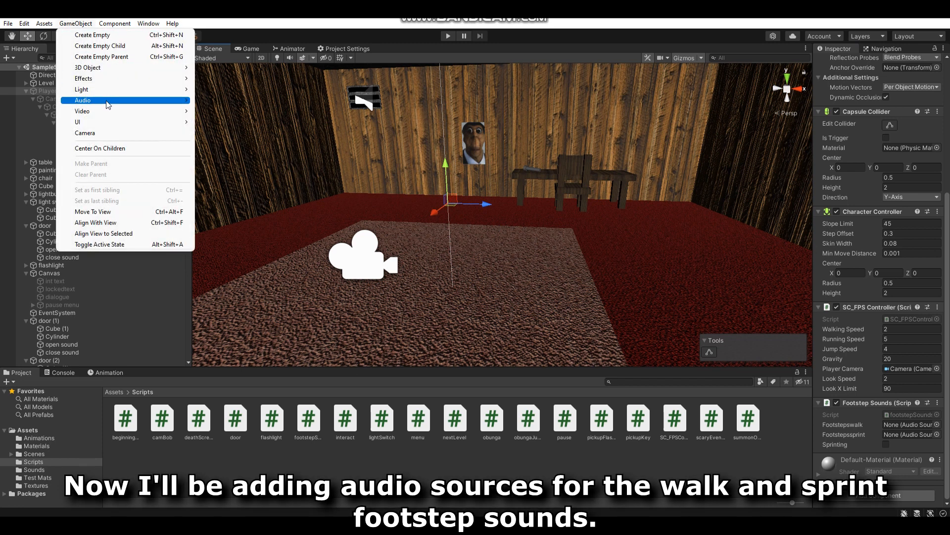
{"action": "mouse_move", "coordinate": [109, 100]}
{"action": "left_click", "coordinate": [223, 100]}
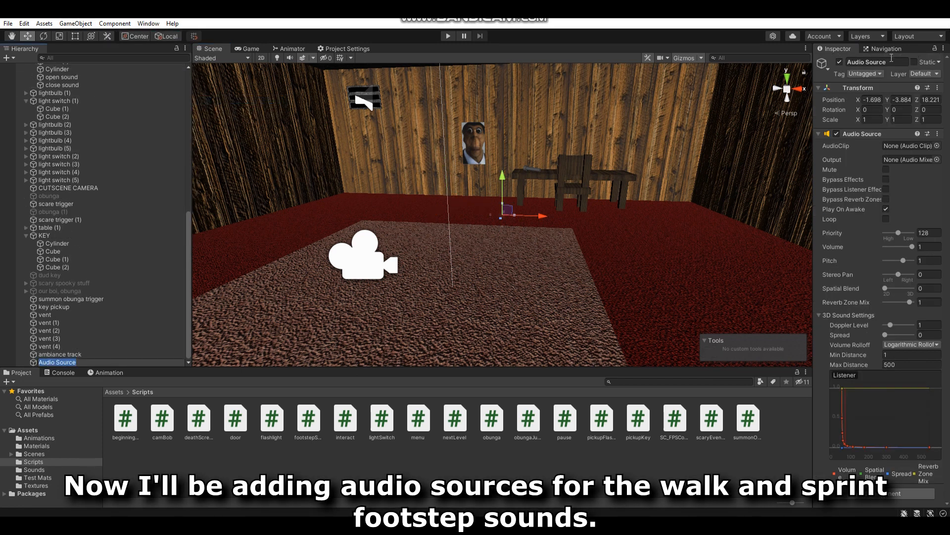
{"action": "left_click", "coordinate": [890, 62]}
{"action": "type", "text": "wa"}
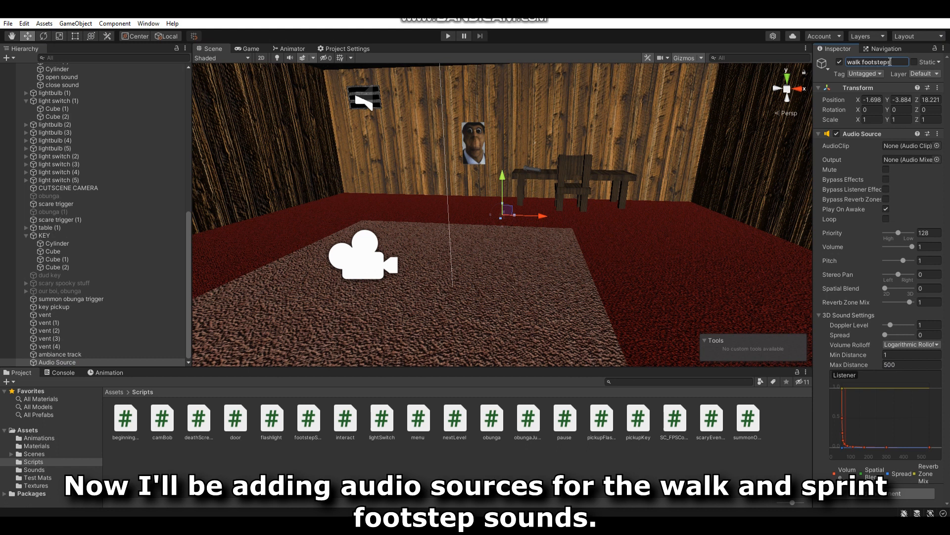
{"action": "type", "text": "lk footsteps"}
{"action": "key", "text": "Return"}
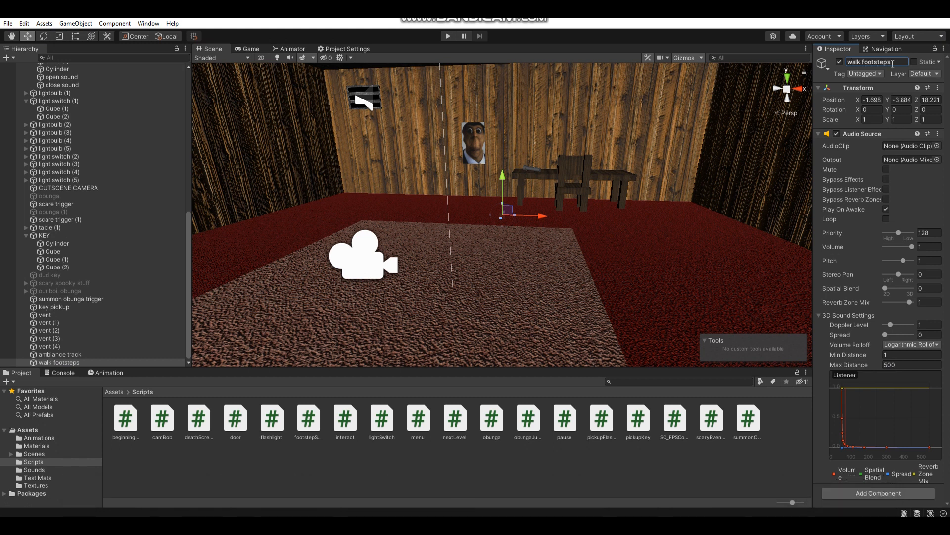
- Make the walk footsteps source a disabled, looping audio source that uses the "footsteps 1" clip
{"action": "left_click", "coordinate": [885, 219]}
{"action": "left_click", "coordinate": [836, 134]}
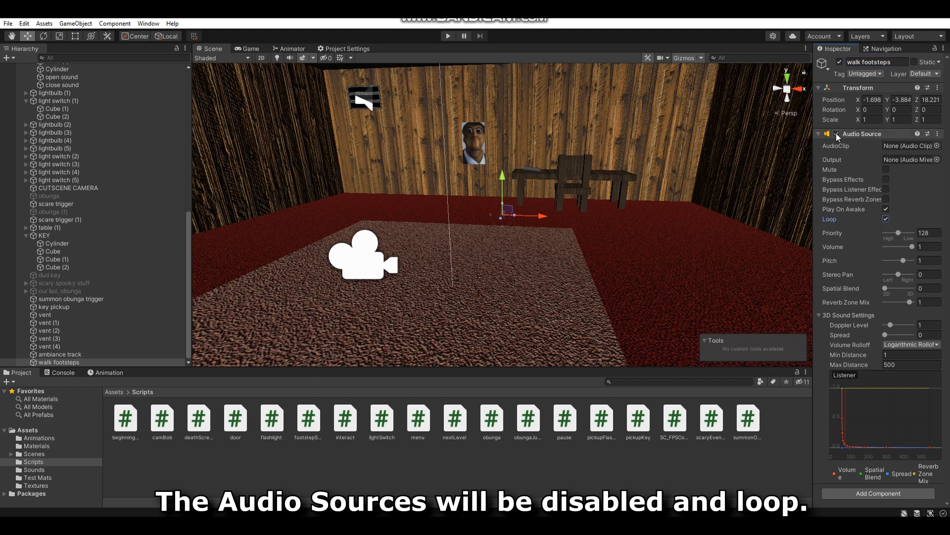
{"action": "left_click", "coordinate": [937, 146]}
{"action": "type", "text": "foot"}
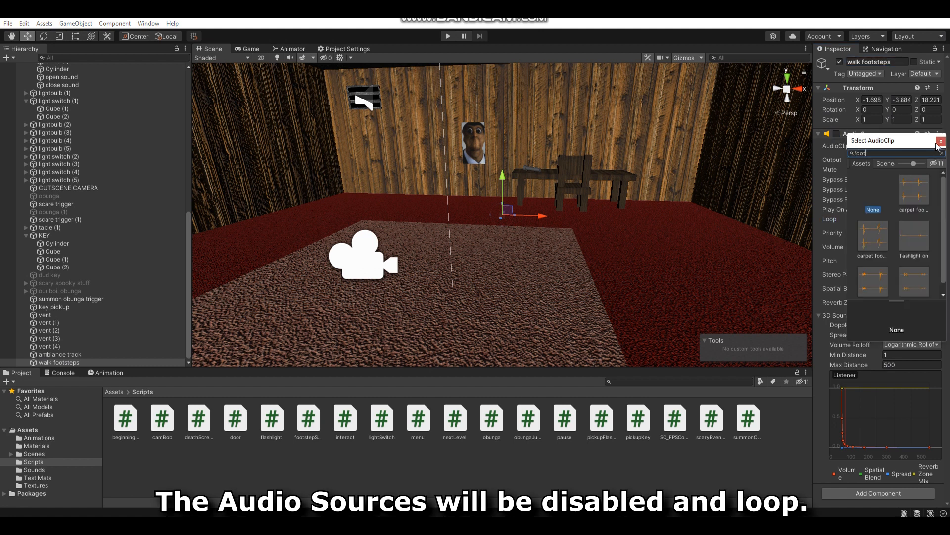
{"action": "scroll", "coordinate": [905, 217], "scroll_direction": "down", "scroll_amount": 1}
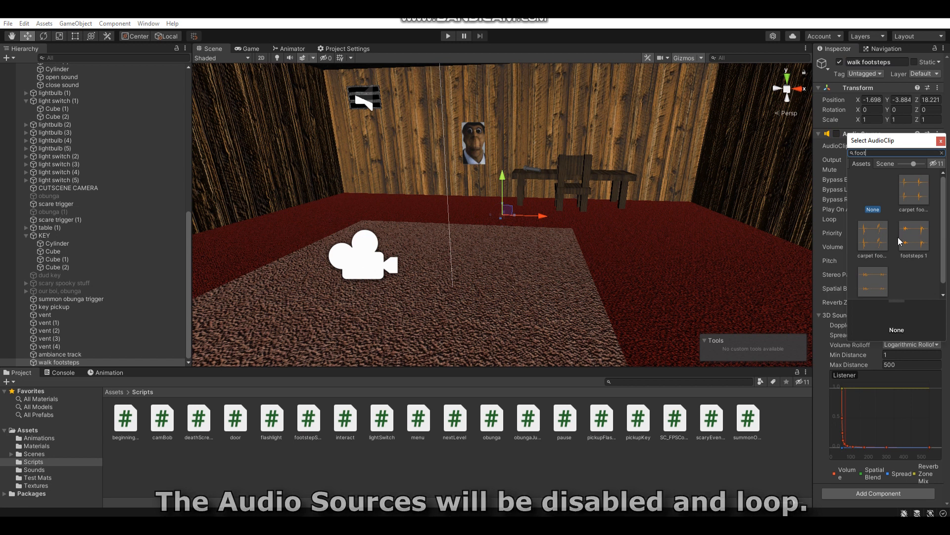
{"action": "double_click", "coordinate": [912, 228]}
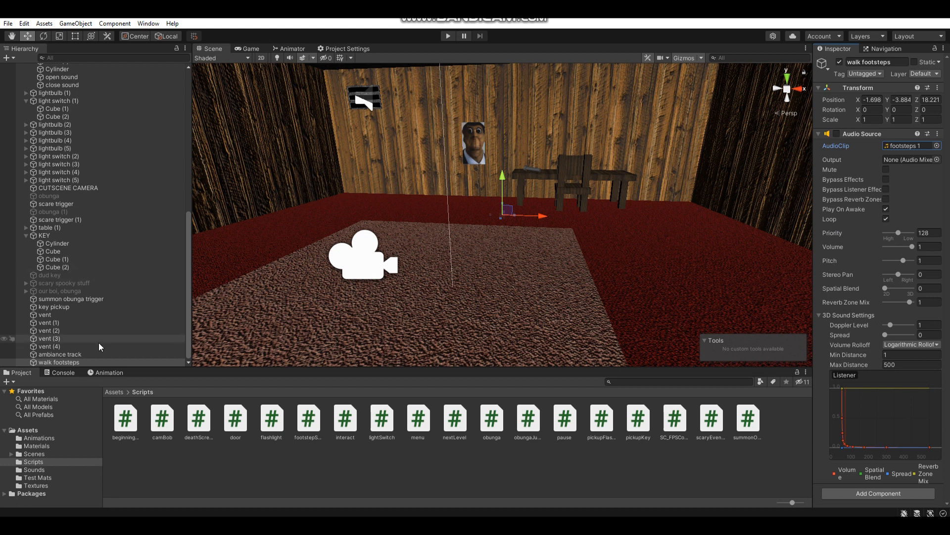
- Duplicate the walk footsteps object and rename the copy "run footsteps"
{"action": "left_click", "coordinate": [100, 362]}
{"action": "key", "text": "ctrl+d"}
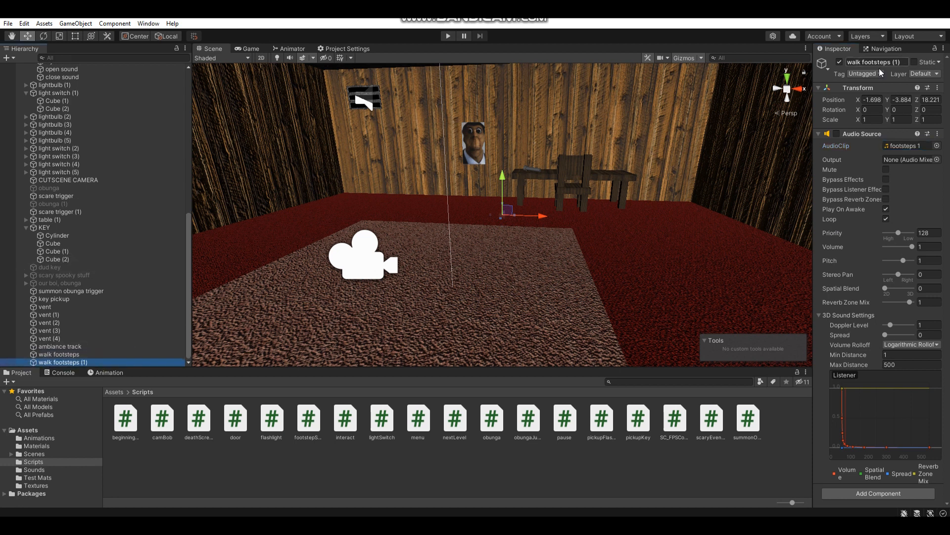
{"action": "left_click", "coordinate": [883, 62]}
{"action": "type", "text": "run"}
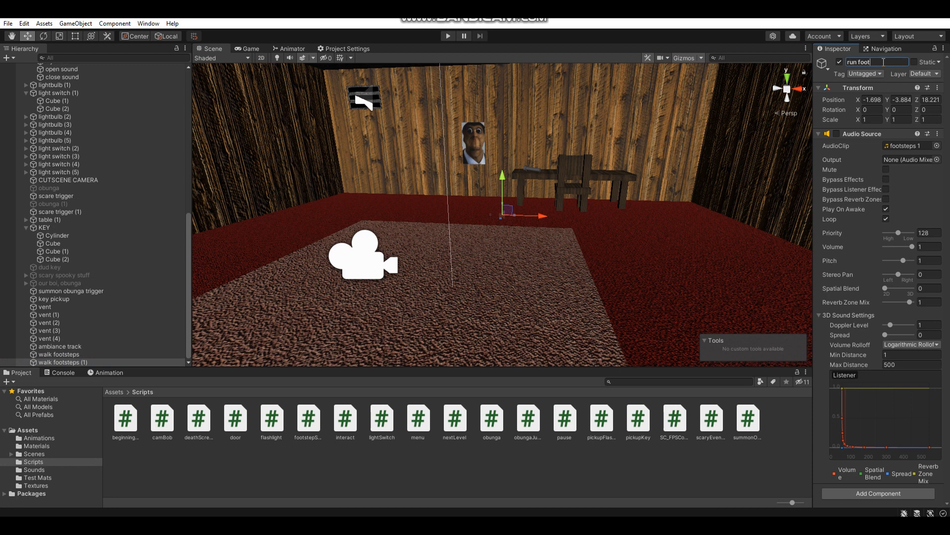
{"action": "key", "text": "Return"}
- Assign the "footsteps running" clip to the run footsteps audio source
{"action": "left_click", "coordinate": [936, 146]}
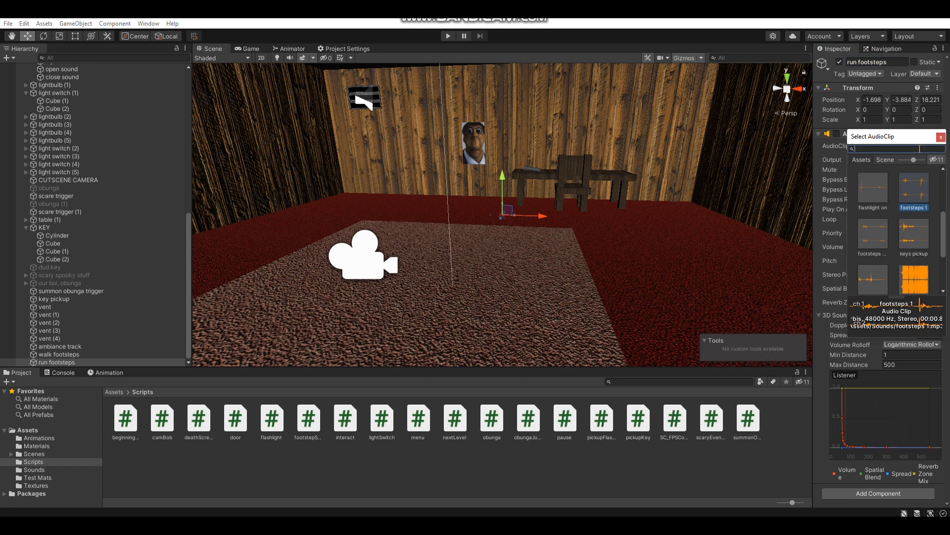
{"action": "left_click", "coordinate": [879, 233]}
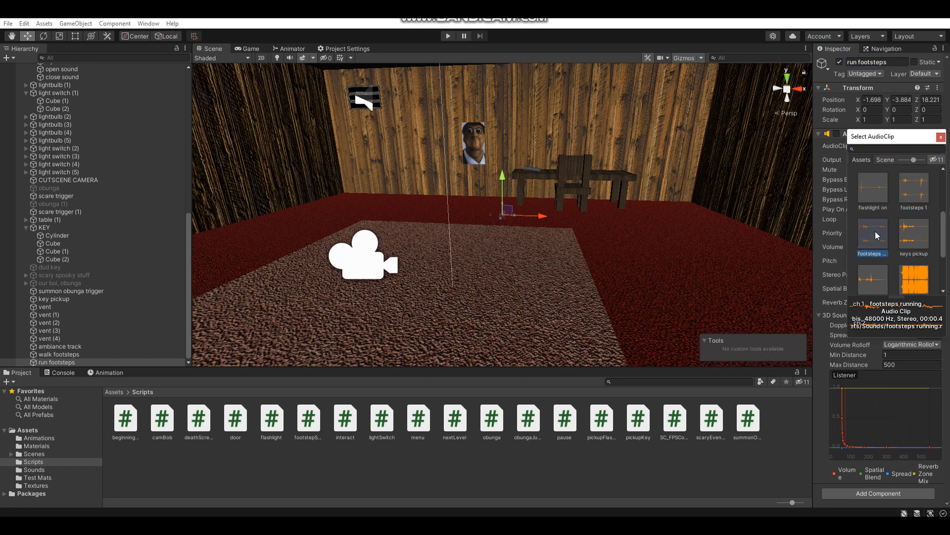
{"action": "double_click", "coordinate": [876, 234]}
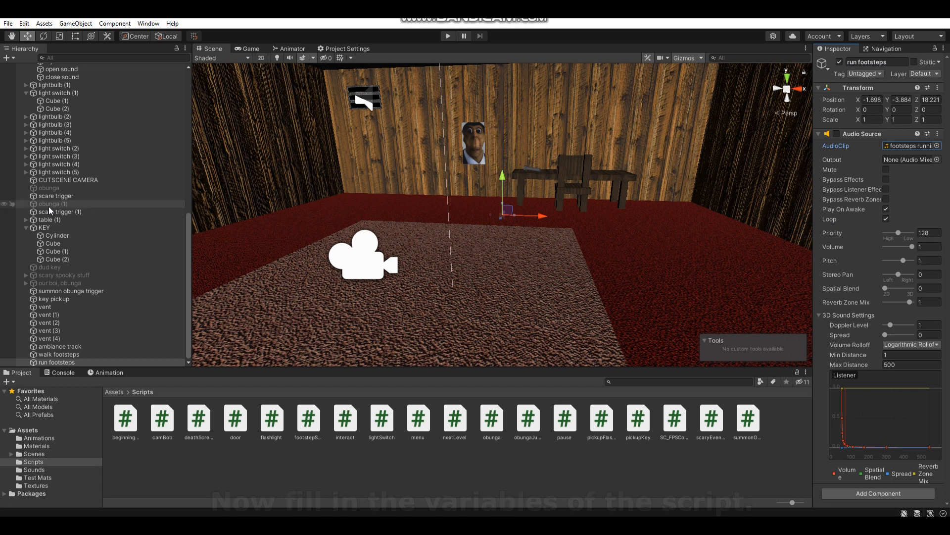
- On the Player's Footstep Sounds script, assign walk footsteps to Footstepswalk and run footsteps to Footstepssprint
{"action": "scroll", "coordinate": [53, 198], "scroll_direction": "up", "scroll_amount": 8}
{"action": "scroll", "coordinate": [54, 188], "scroll_direction": "up", "scroll_amount": 2}
{"action": "left_click", "coordinate": [54, 91]}
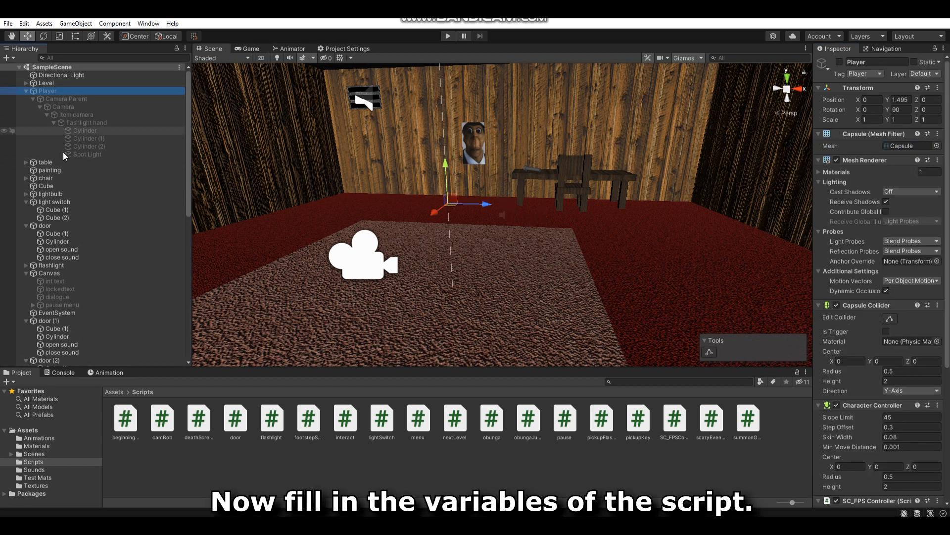
{"action": "scroll", "coordinate": [67, 163], "scroll_direction": "down", "scroll_amount": 10}
{"action": "scroll", "coordinate": [927, 415], "scroll_direction": "down", "scroll_amount": 5}
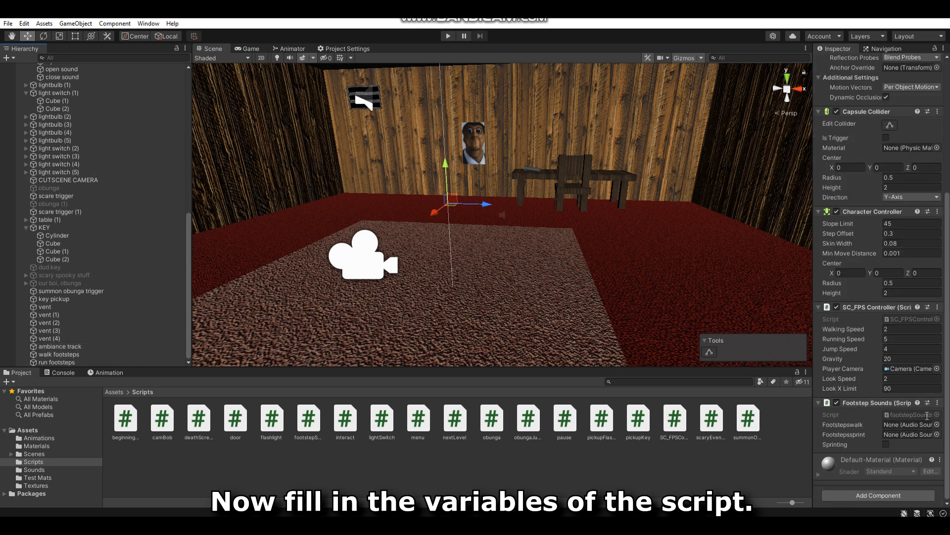
{"action": "left_click_drag", "start_coordinate": [58, 354], "coordinate": [912, 428]}
{"action": "left_click_drag", "start_coordinate": [69, 362], "coordinate": [930, 442]}
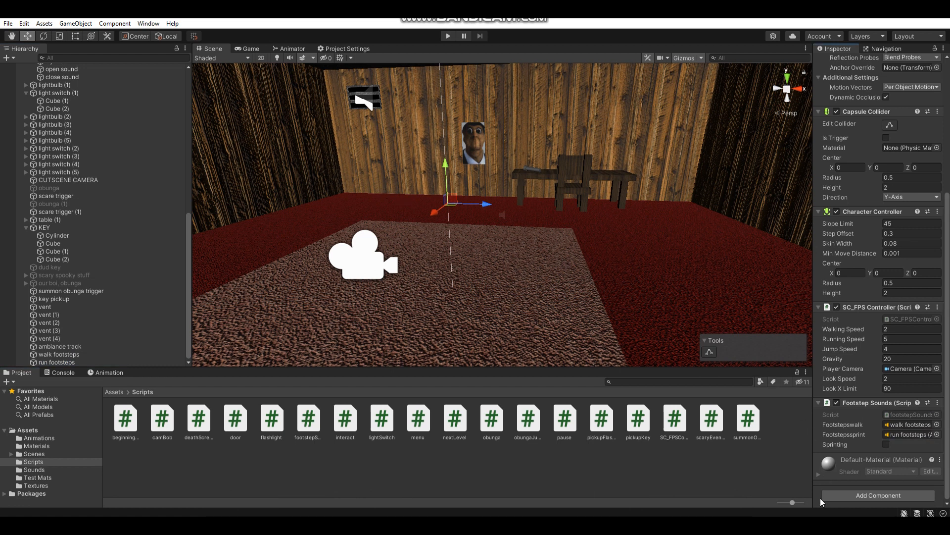
- Run the game and move back and forth around the carpeted room to test the player's footstep sounds
{"action": "left_click", "coordinate": [448, 36]}
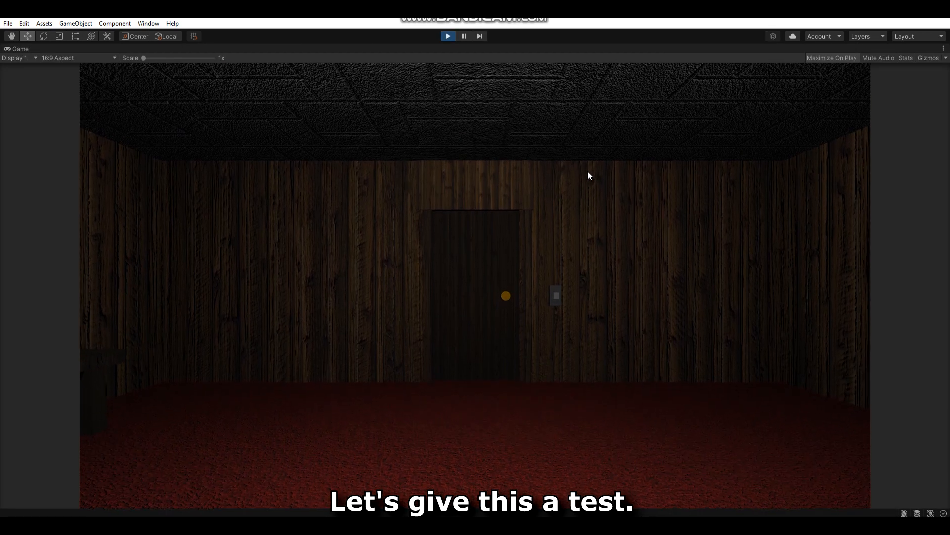
{"action": "left_click", "coordinate": [589, 175]}
{"action": "key", "text": "w"}
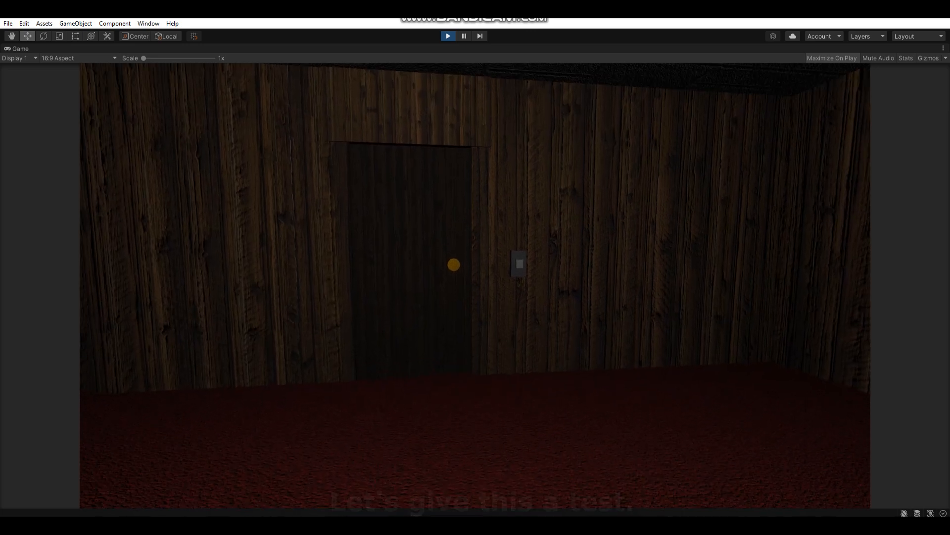
{"action": "key", "text": "w"}
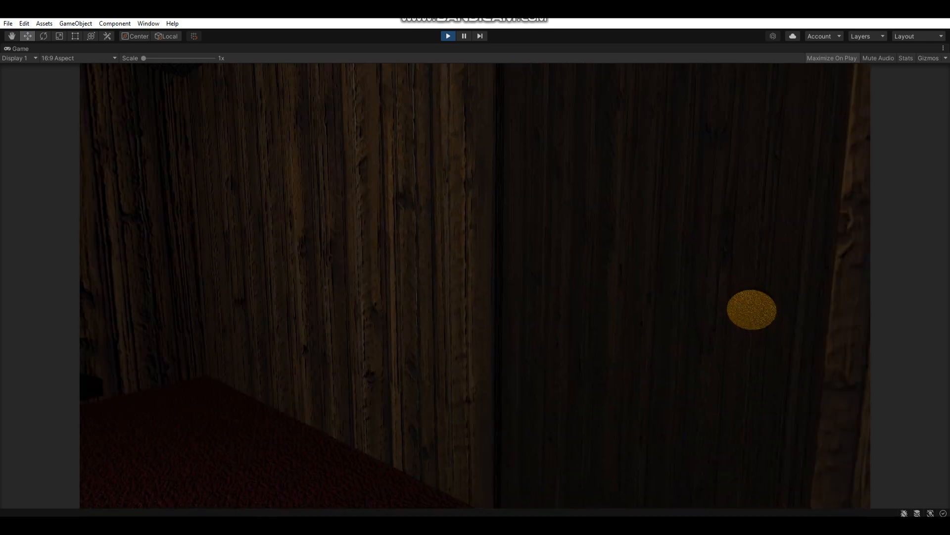
{"action": "key", "text": "s"}
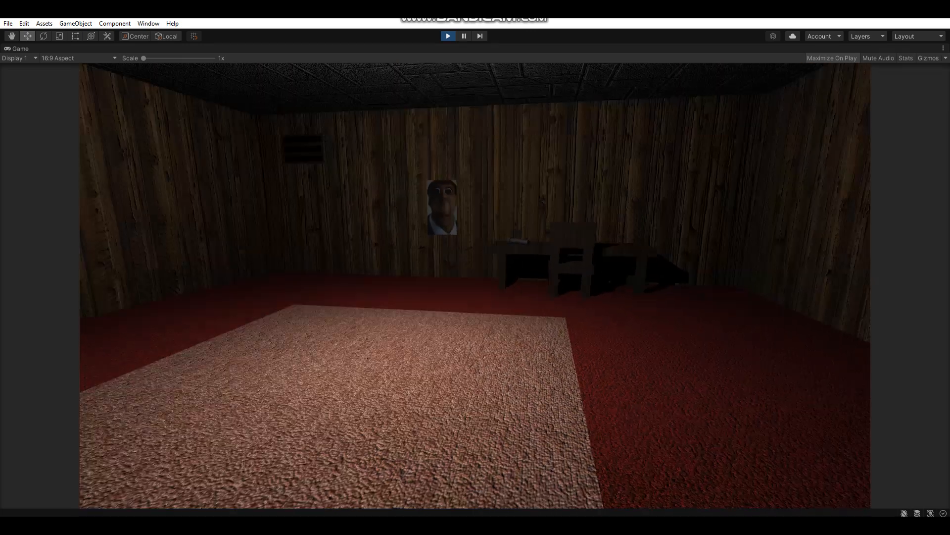
{"action": "key", "text": "w"}
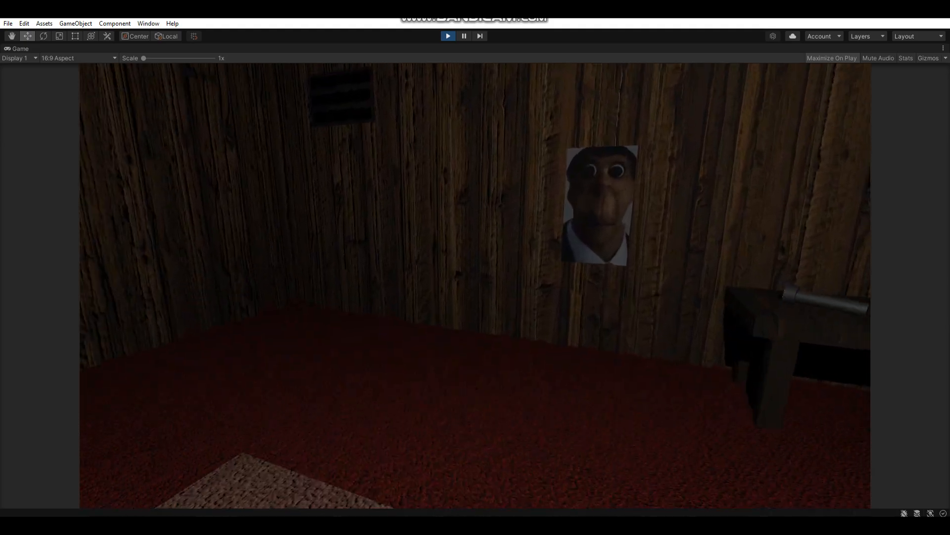
{"action": "key", "text": "s"}
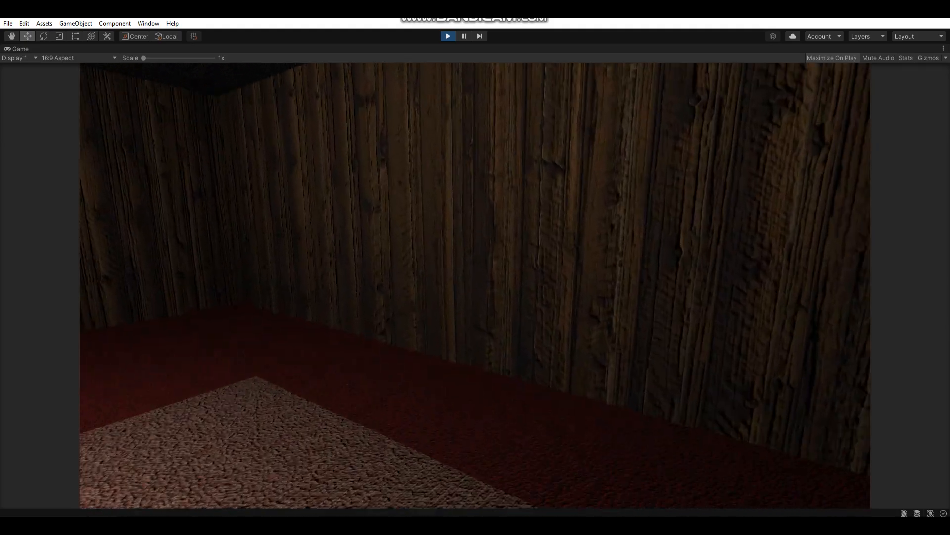
{"action": "key", "text": "w"}
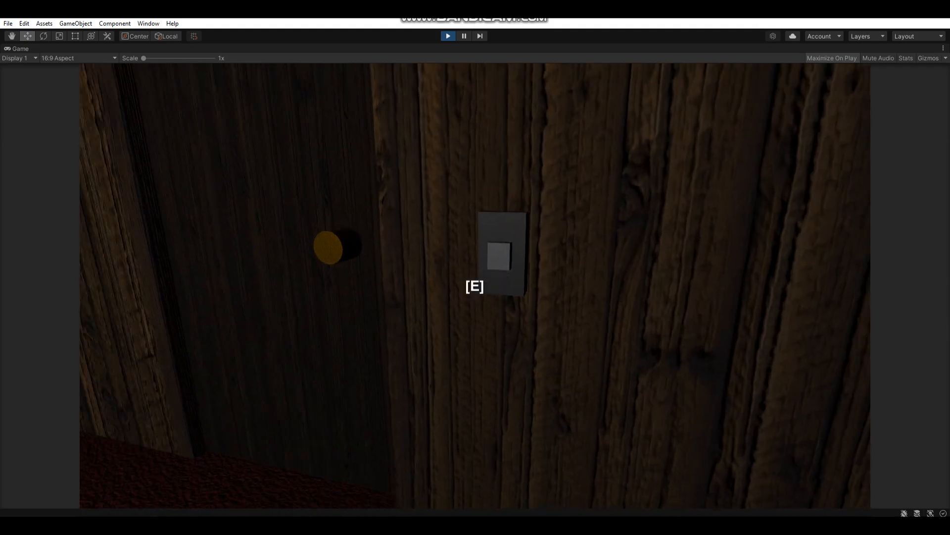
{"action": "key", "text": "s"}
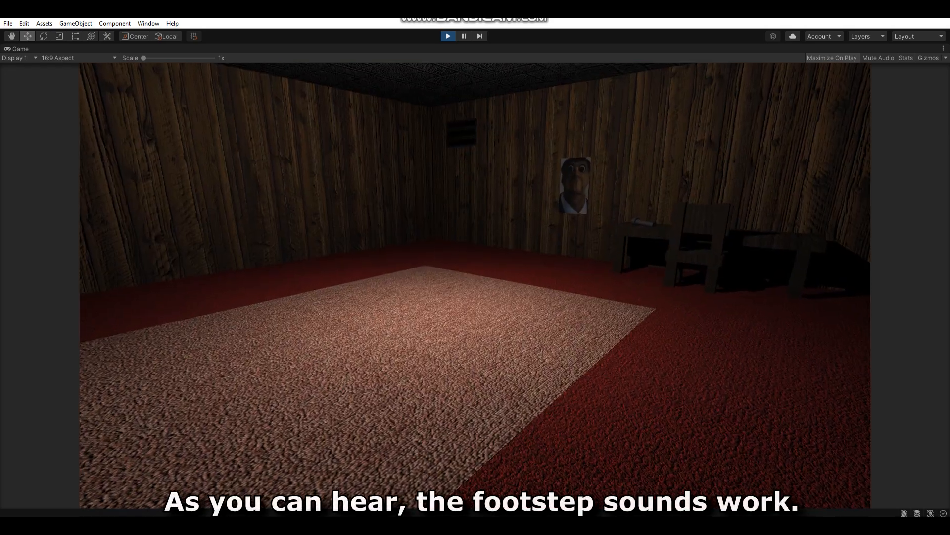
- Explore the dark areas with the flashlight, interacting with objects such as the light switch while testing the footsteps
{"action": "key", "text": "w"}
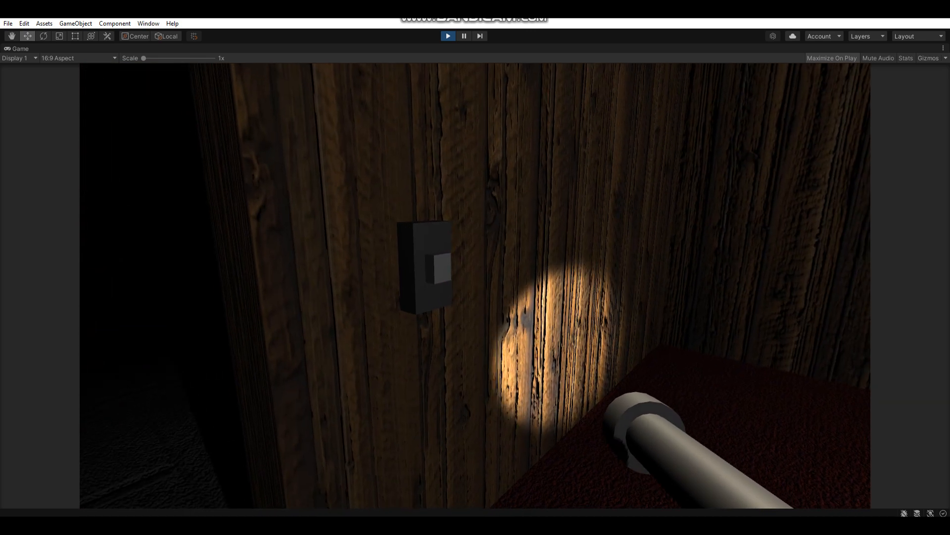
{"action": "key", "text": "e"}
{"action": "key", "text": "e"}
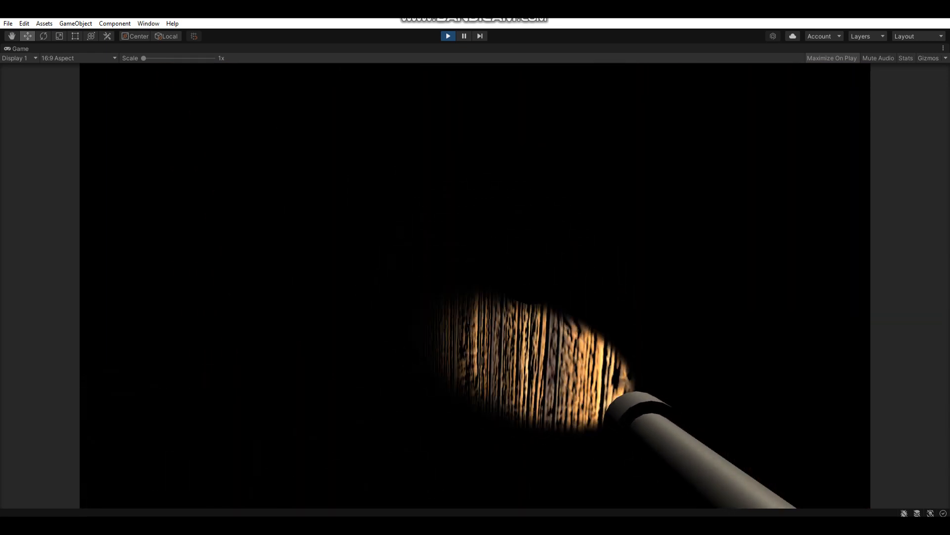
{"action": "key", "text": "e"}
{"action": "key", "text": "e"}
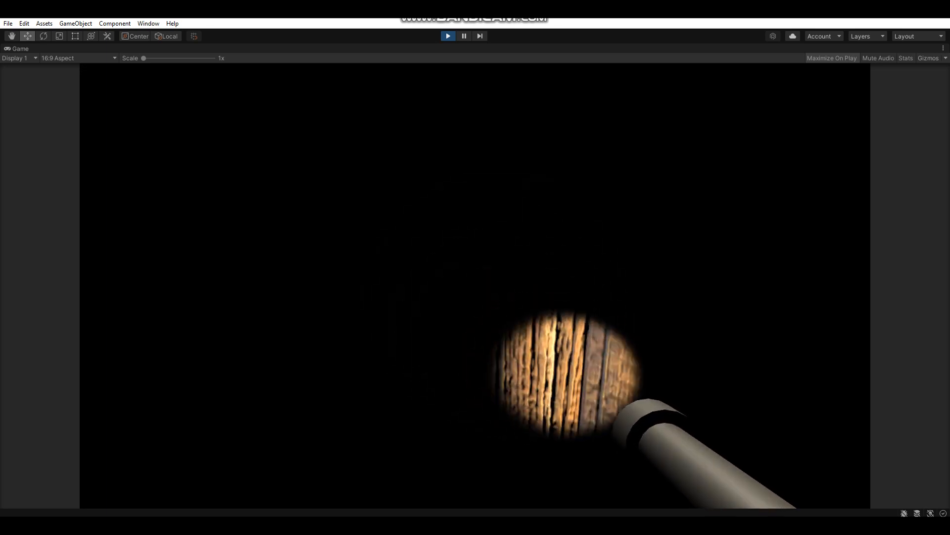
{"action": "key", "text": "e"}
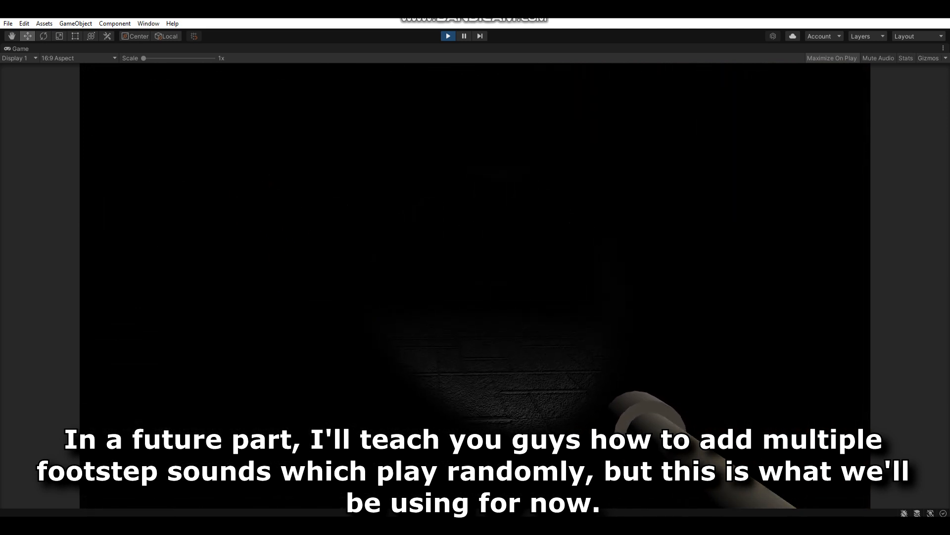
{"action": "key", "text": "w"}
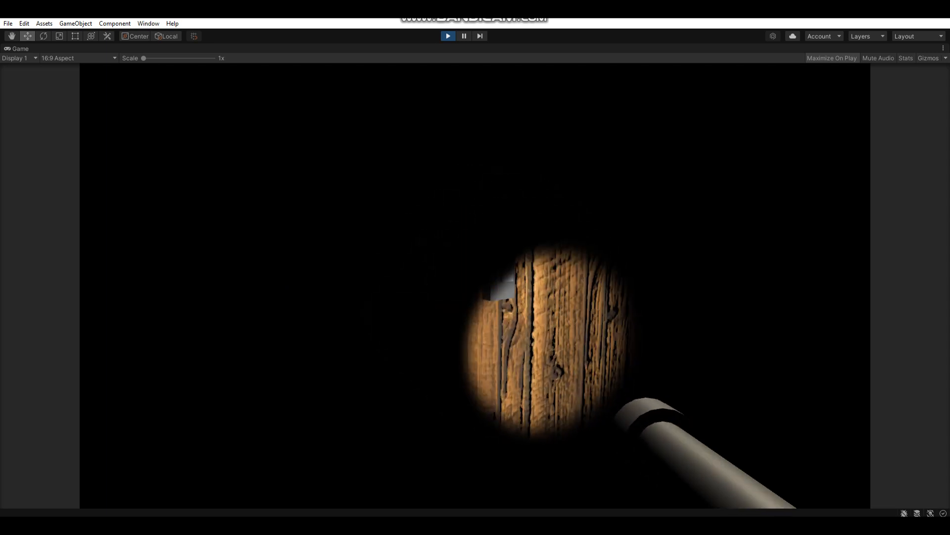
{"action": "key", "text": "e"}
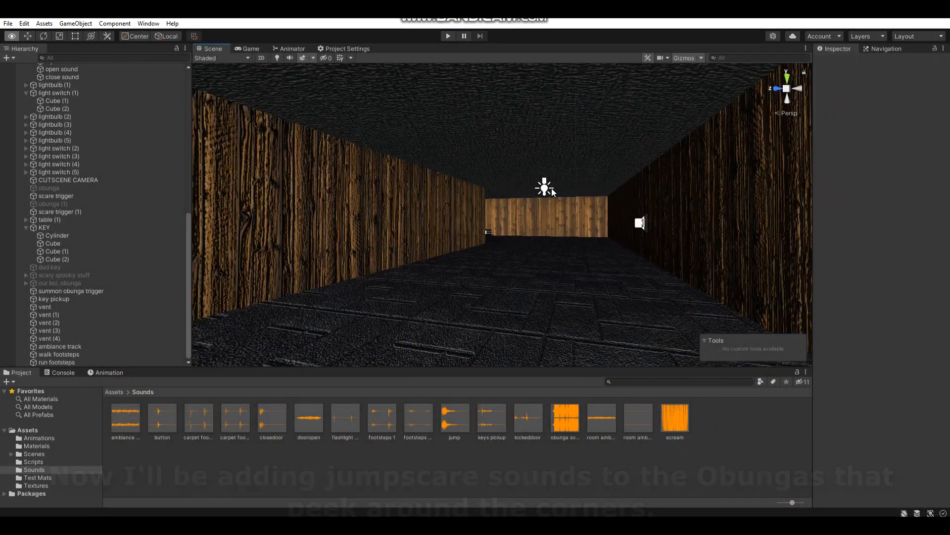
- Add an audio source with the "jump" clip to the obunga object
{"action": "left_click", "coordinate": [49, 189]}
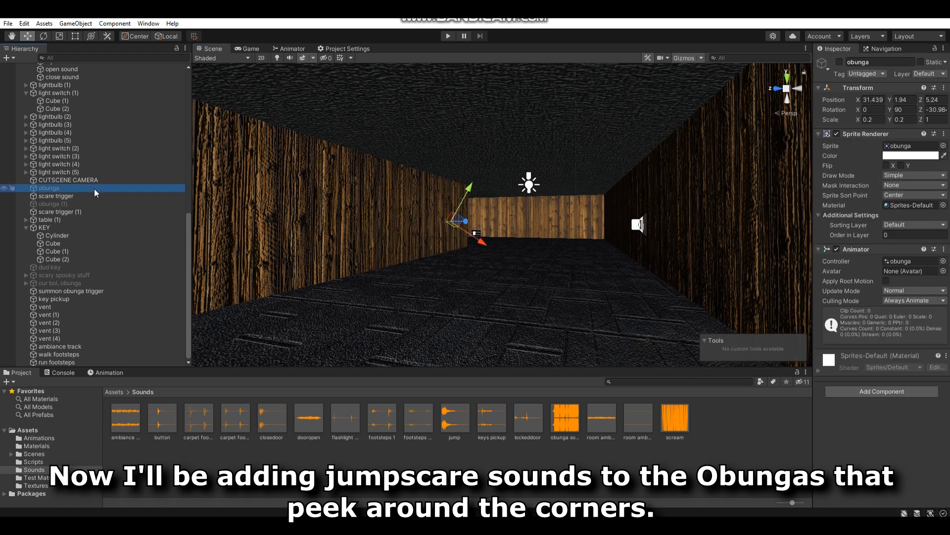
{"action": "left_click_drag", "start_coordinate": [467, 424], "coordinate": [881, 426]}
{"action": "scroll", "coordinate": [881, 346], "scroll_direction": "down", "scroll_amount": 4}
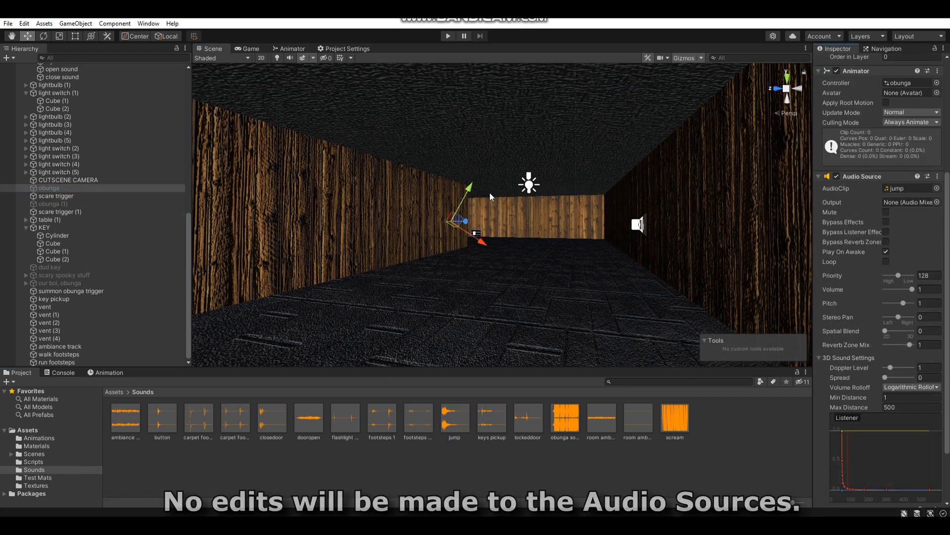
- Add an audio source with the "jump" clip to the obunga (1) object
{"action": "left_click", "coordinate": [61, 206]}
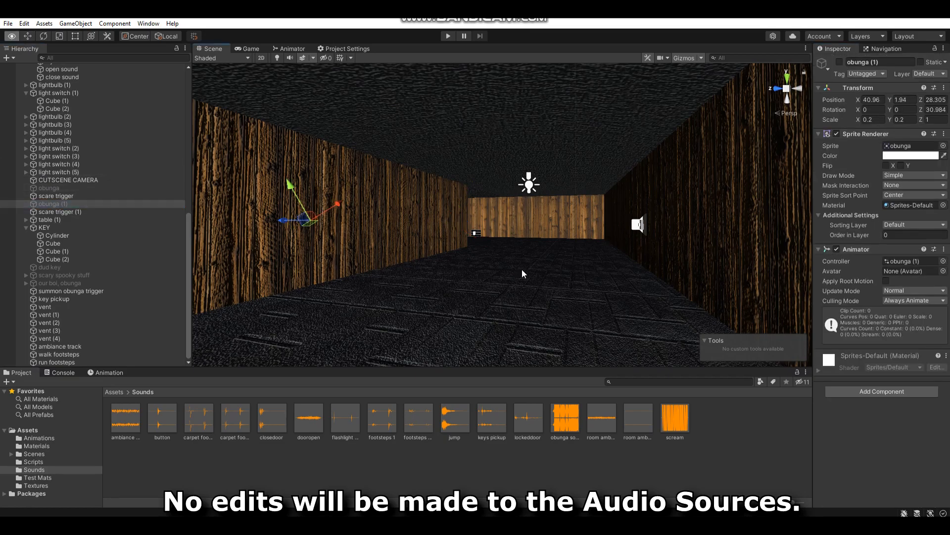
{"action": "key", "text": "w"}
{"action": "right_click_drag", "start_coordinate": [523, 271], "coordinate": [354, 272]}
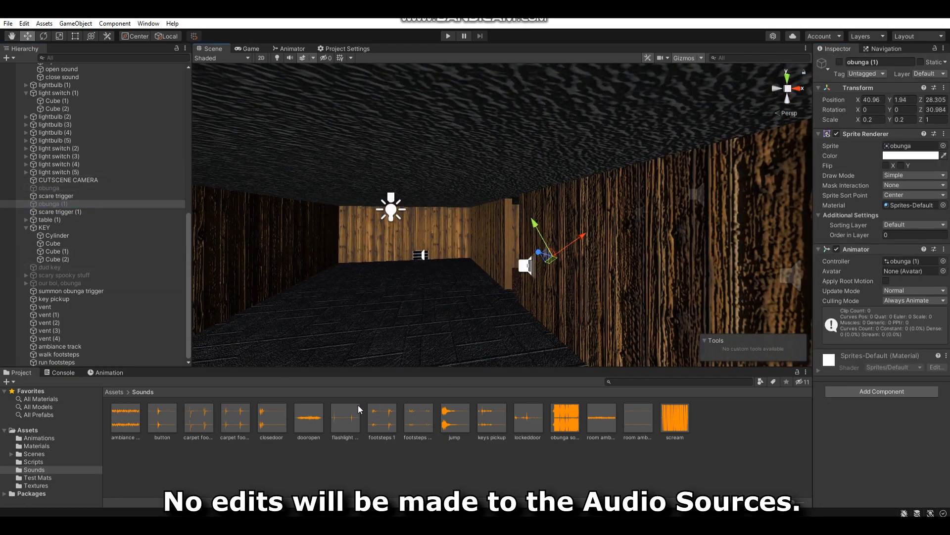
{"action": "left_click_drag", "start_coordinate": [455, 419], "coordinate": [863, 455]}
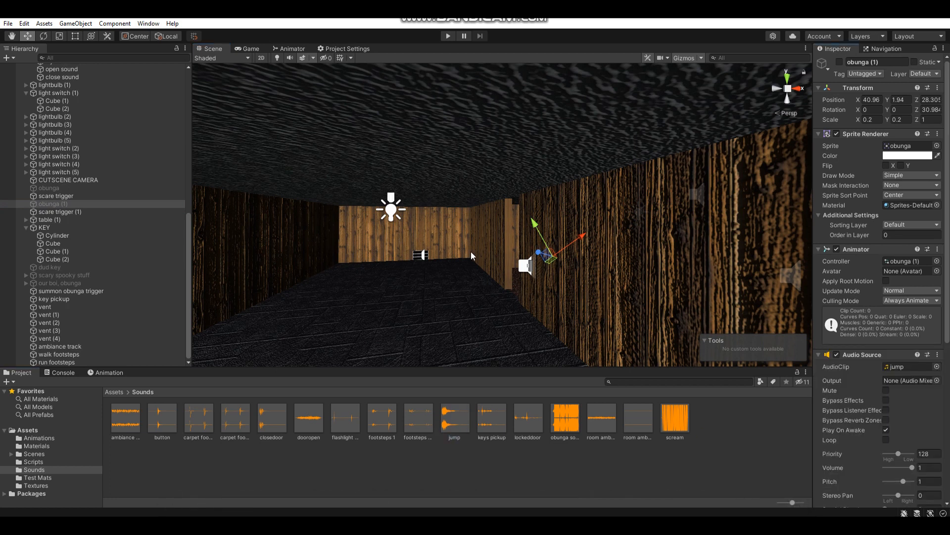
- Add a looping audio source with the "scream" clip to the Camera under "our boi, obunga"
{"action": "left_click_drag", "start_coordinate": [345, 266], "coordinate": [783, 296], "text": "alt"}
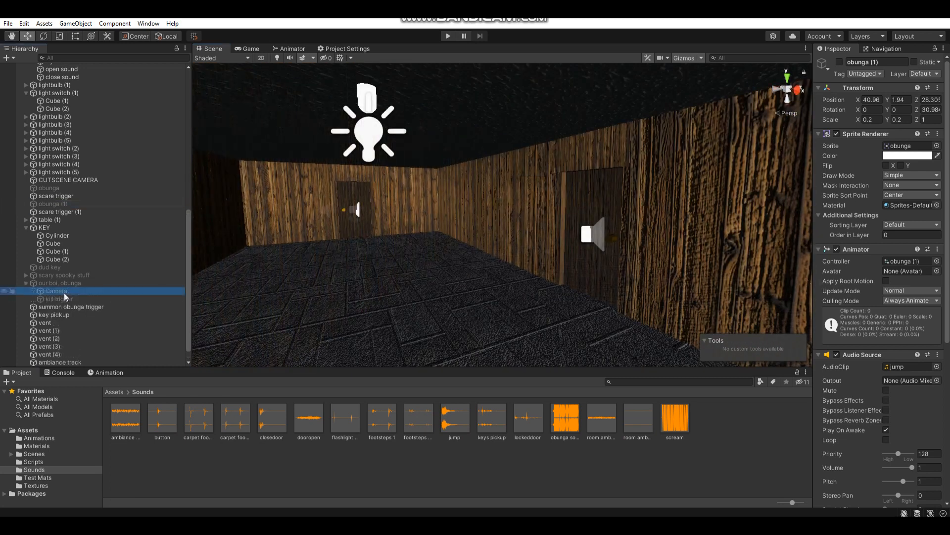
{"action": "left_click", "coordinate": [56, 290]}
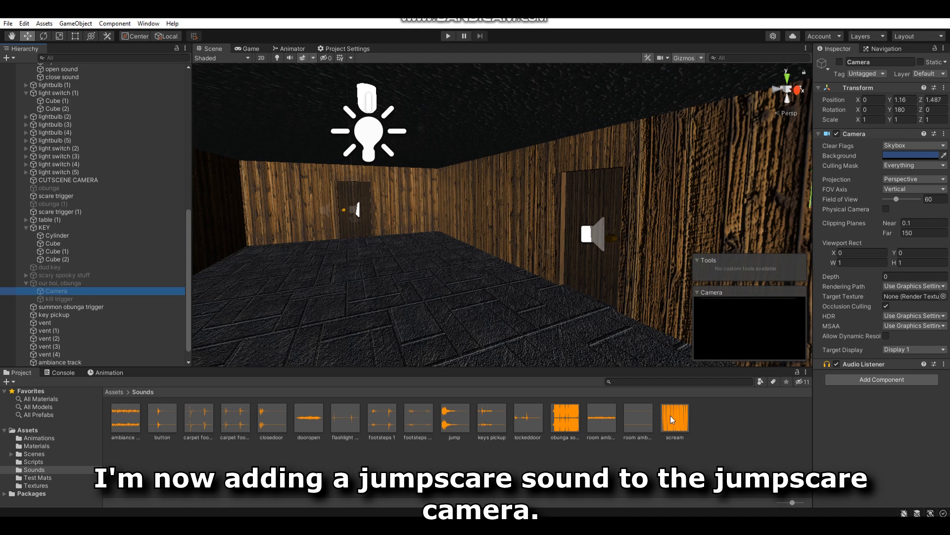
{"action": "left_click_drag", "start_coordinate": [671, 414], "coordinate": [893, 418]}
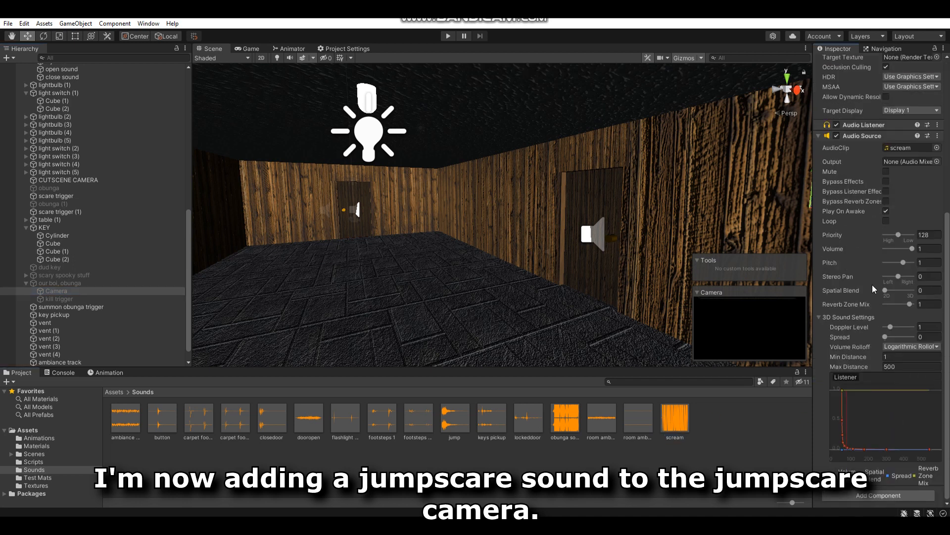
{"action": "left_click", "coordinate": [887, 220]}
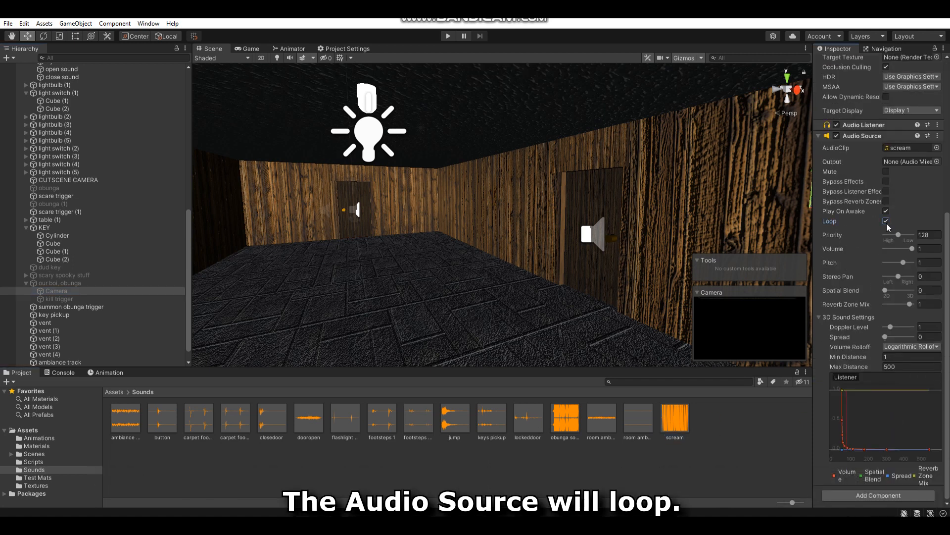
- Open the kill trigger's Obunga Jumpscare script in Visual Studio for editing
{"action": "right_click_drag", "start_coordinate": [472, 265], "coordinate": [553, 279]}
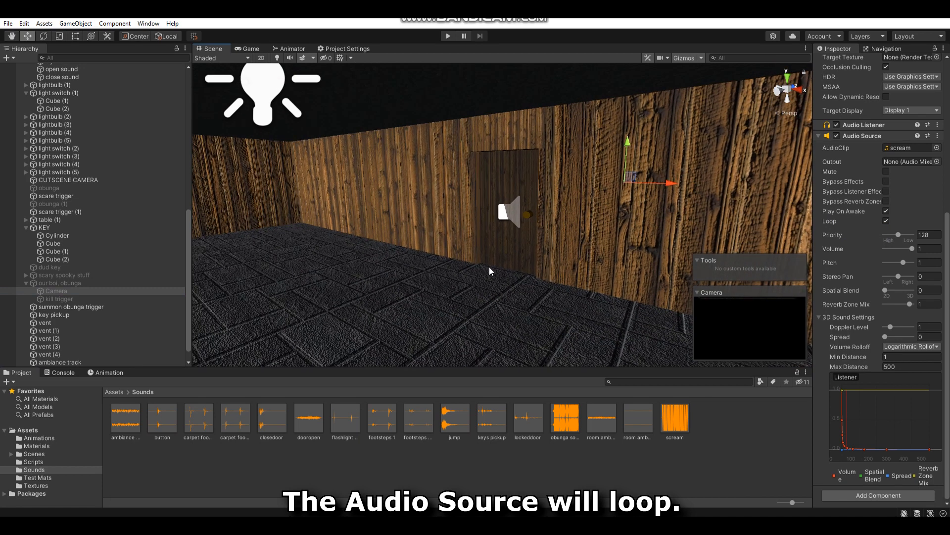
{"action": "left_click", "coordinate": [96, 299]}
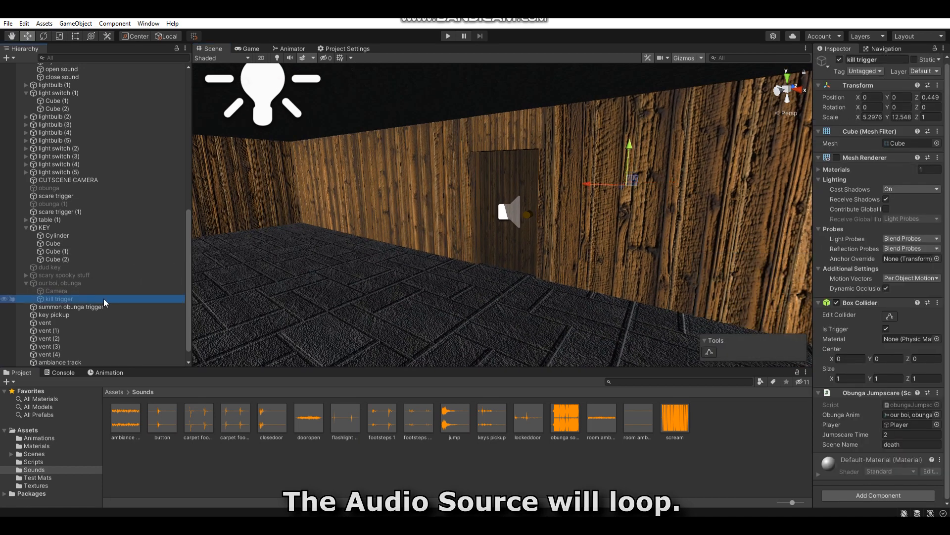
{"action": "left_click", "coordinate": [938, 393]}
{"action": "left_click", "coordinate": [919, 390]}
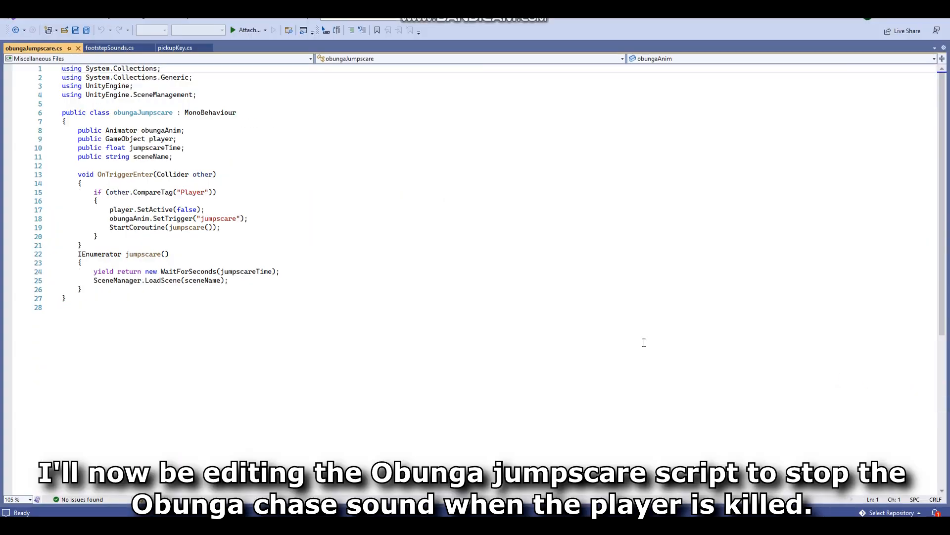
- Declare "public AudioSource obamaSource;" below the player variable in obungaJumpscare.cs and save the script
{"action": "left_click", "coordinate": [194, 138]}
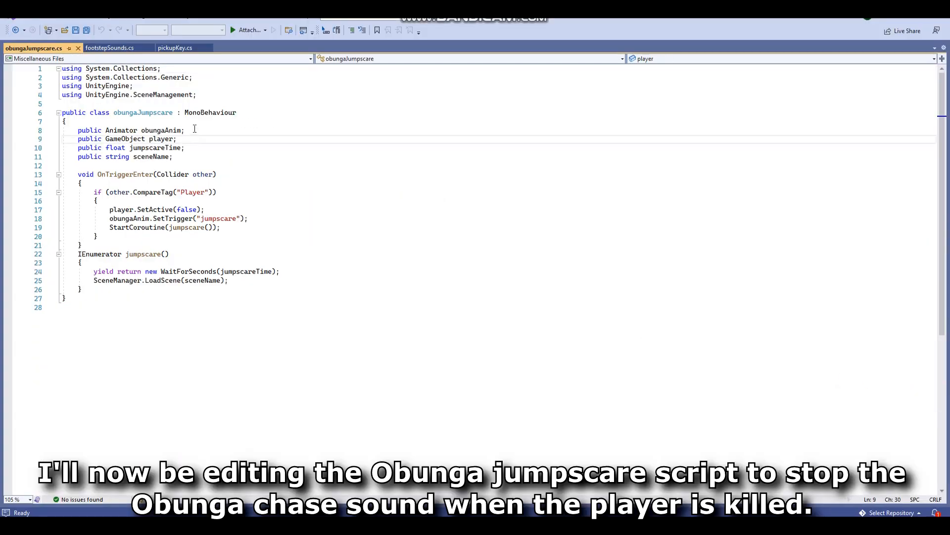
{"action": "key", "text": "Return"}
{"action": "type", "text": "publ"}
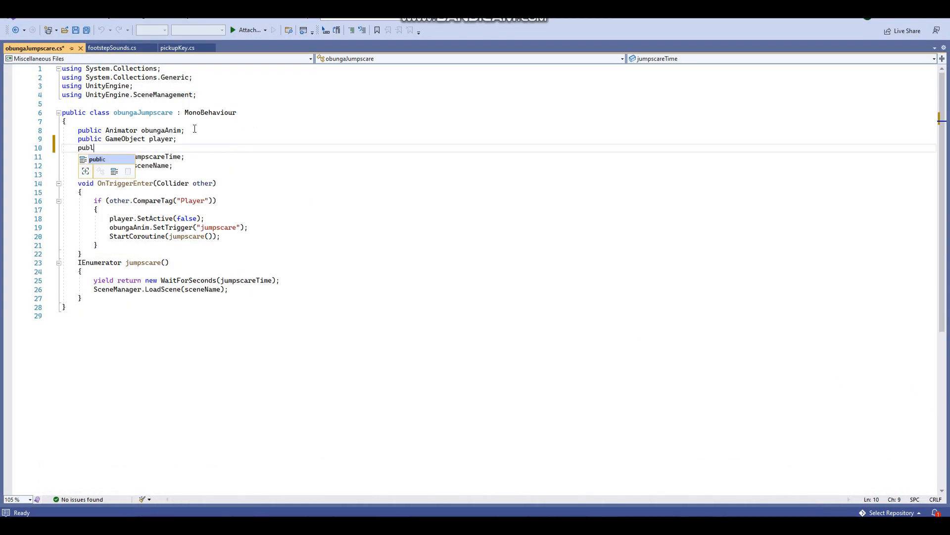
{"action": "type", "text": "ic AudioS"}
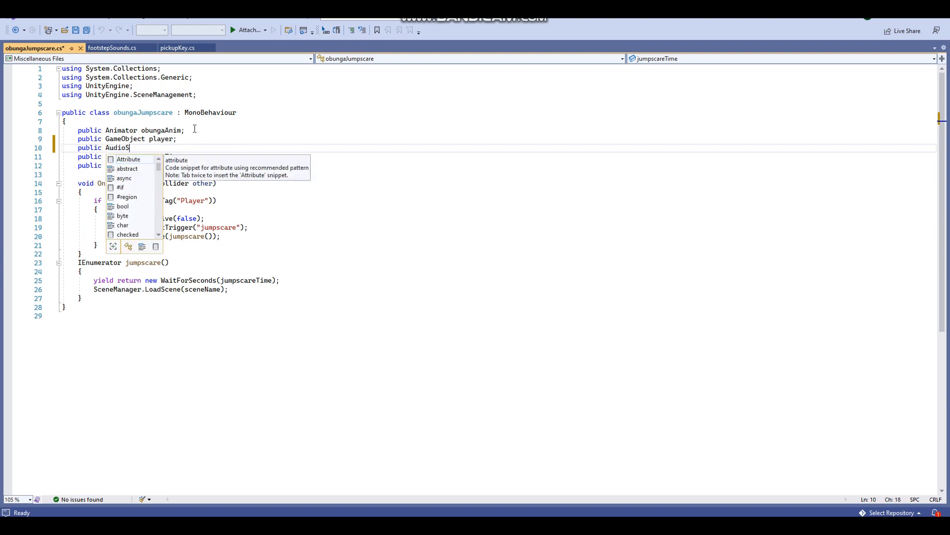
{"action": "type", "text": "ource "}
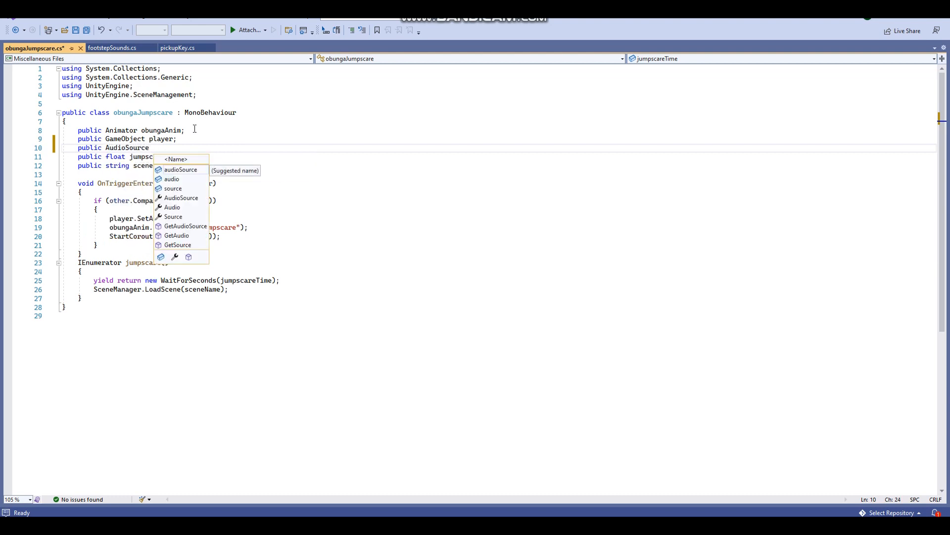
{"action": "type", "text": "obamaSour"}
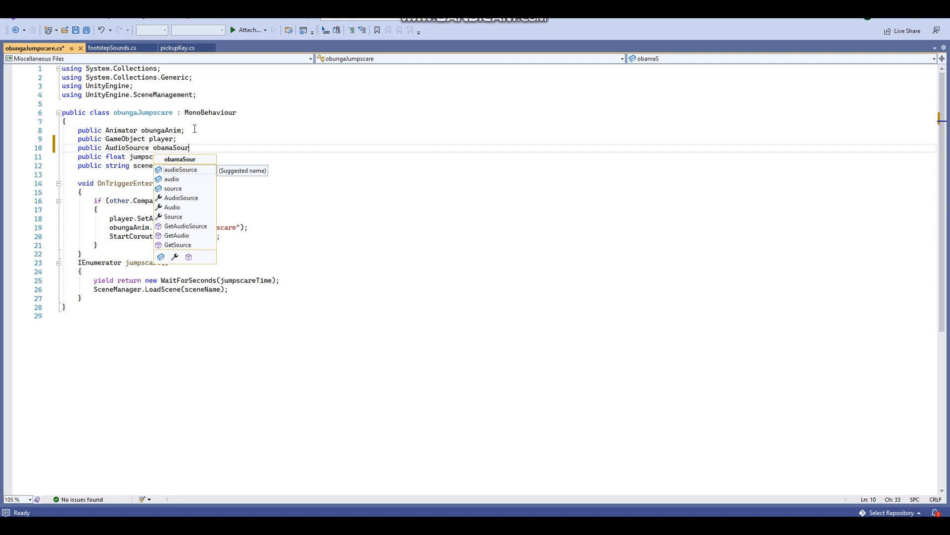
{"action": "type", "text": "ce;"}
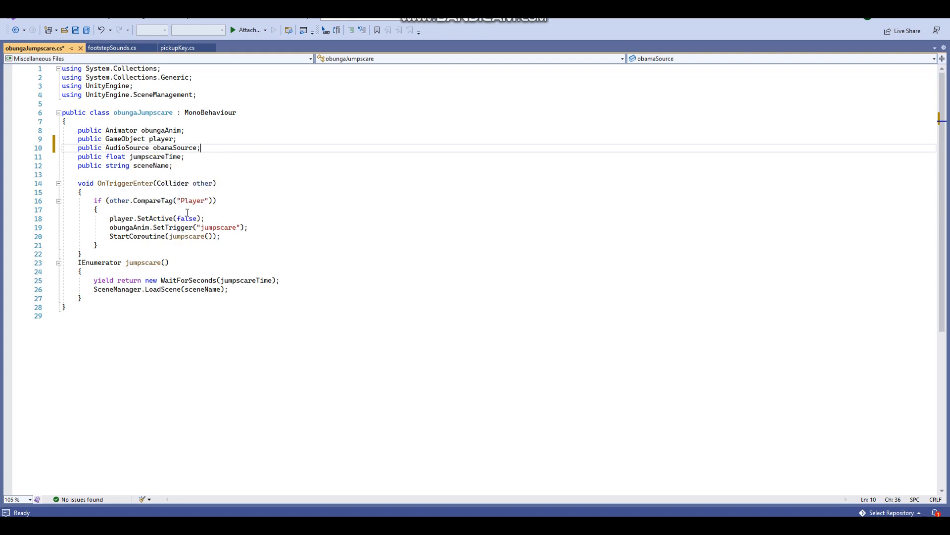
{"action": "key", "text": "ctrl+s"}
- Add "obamaSource.enabled = false;" after the player.SetActive(false) line in OnTriggerEnter, save the script, and return to Unity
{"action": "left_click", "coordinate": [219, 222]}
{"action": "key", "text": "Return"}
{"action": "type", "text": "obamaSource.enabled"}
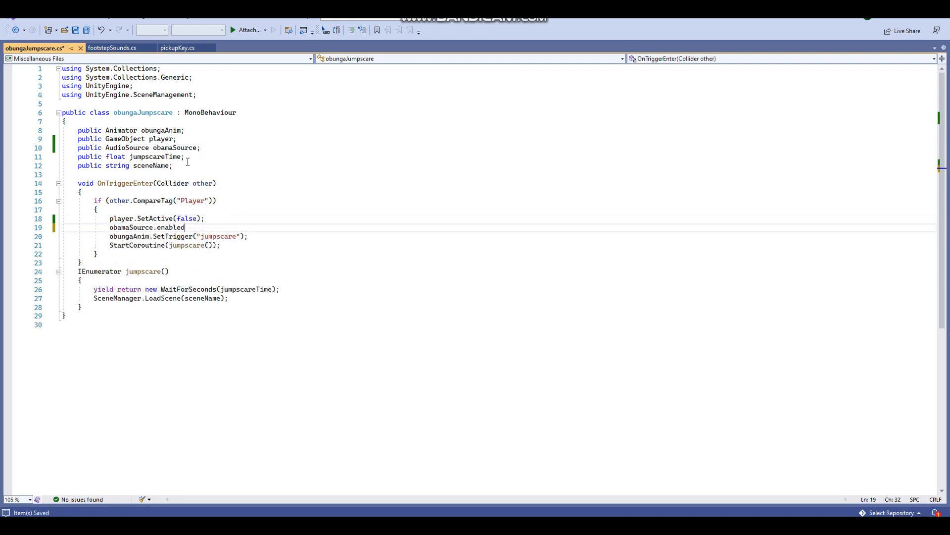
{"action": "type", "text": " = false;"}
{"action": "key", "text": "ctrl+s"}
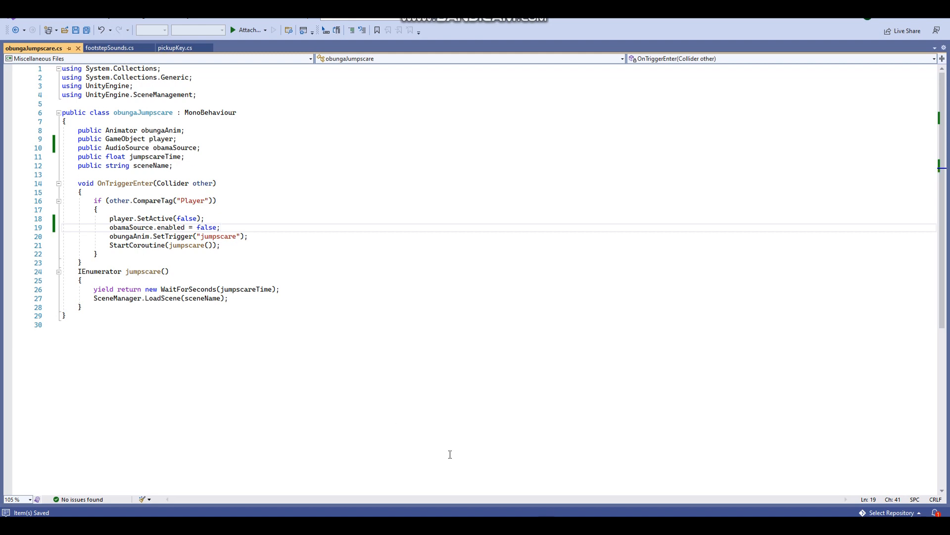
{"action": "left_click", "coordinate": [527, 524]}
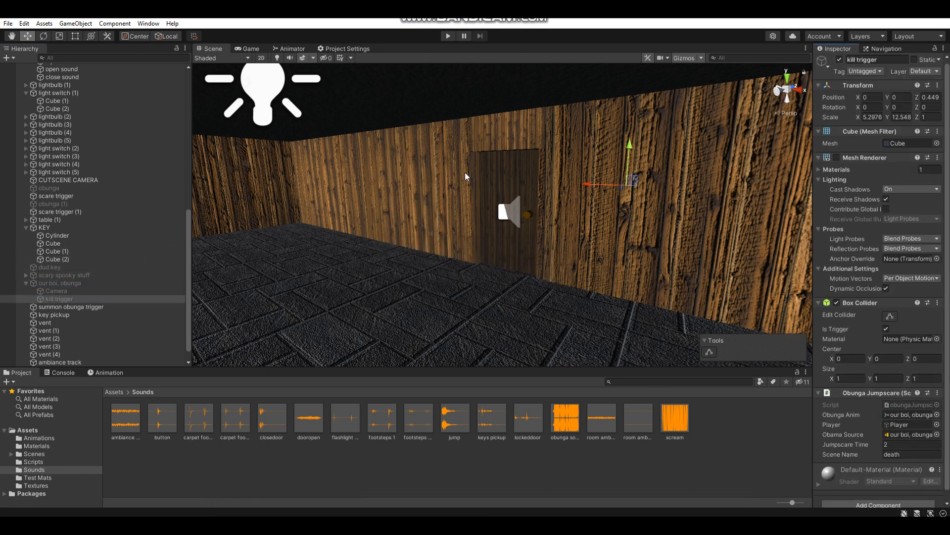
- Playtest the level through its doors and Obunga's chase to check the newly added sounds
{"action": "left_click", "coordinate": [448, 36]}
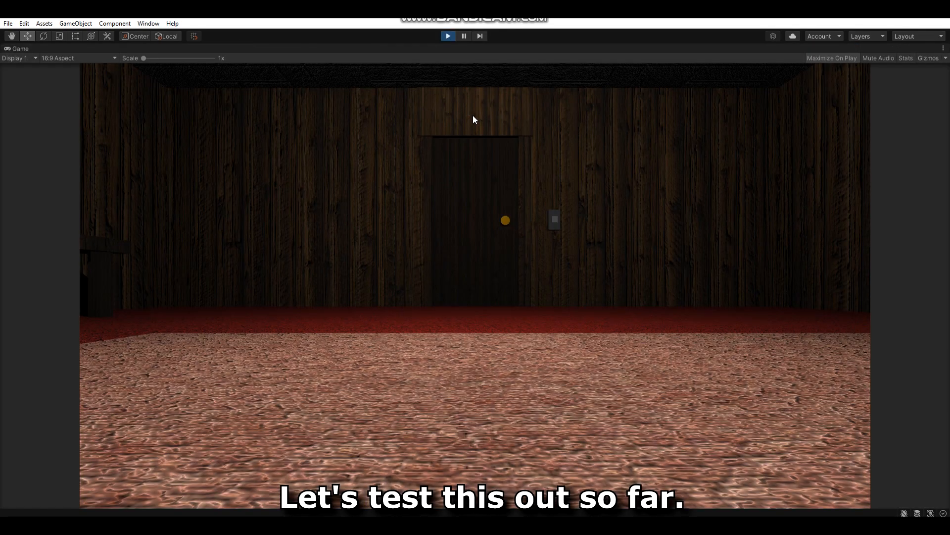
{"action": "key", "text": "w"}
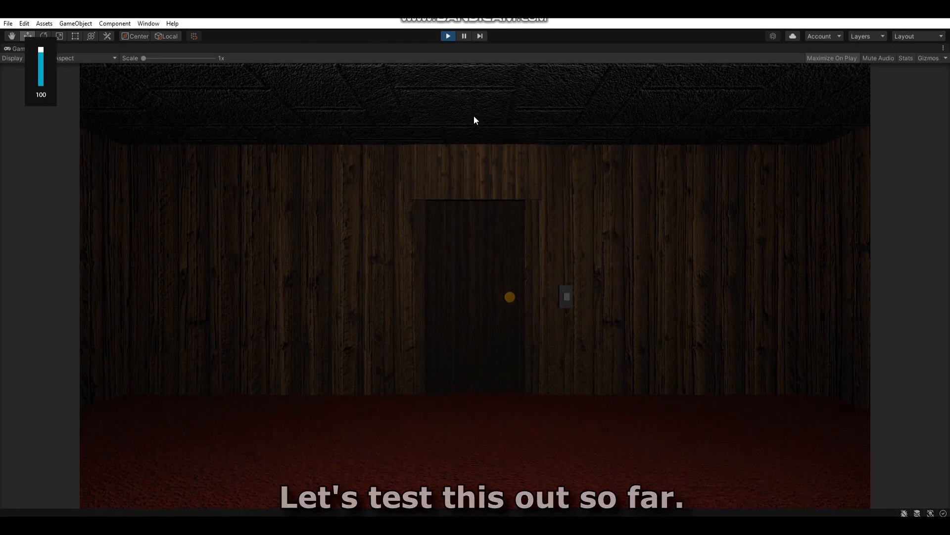
{"action": "key", "text": "e"}
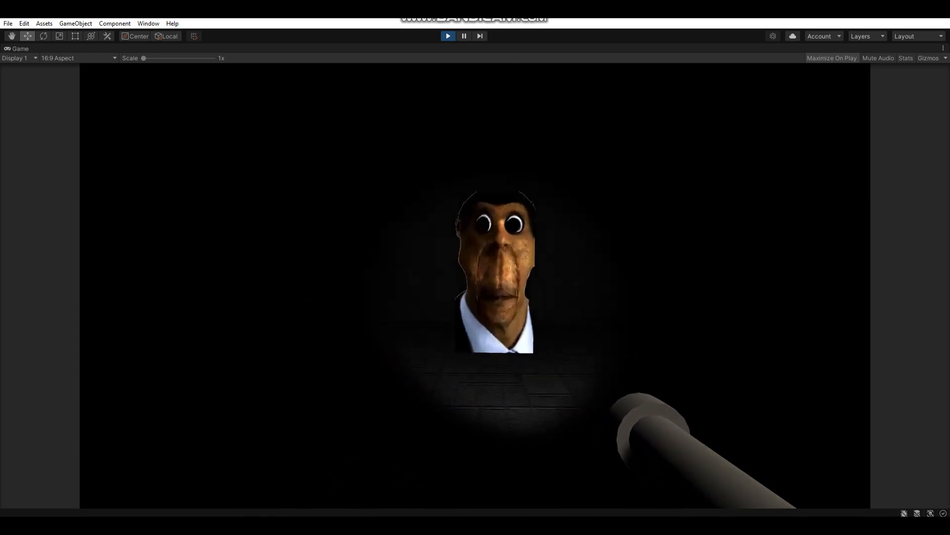
{"action": "key", "text": "w"}
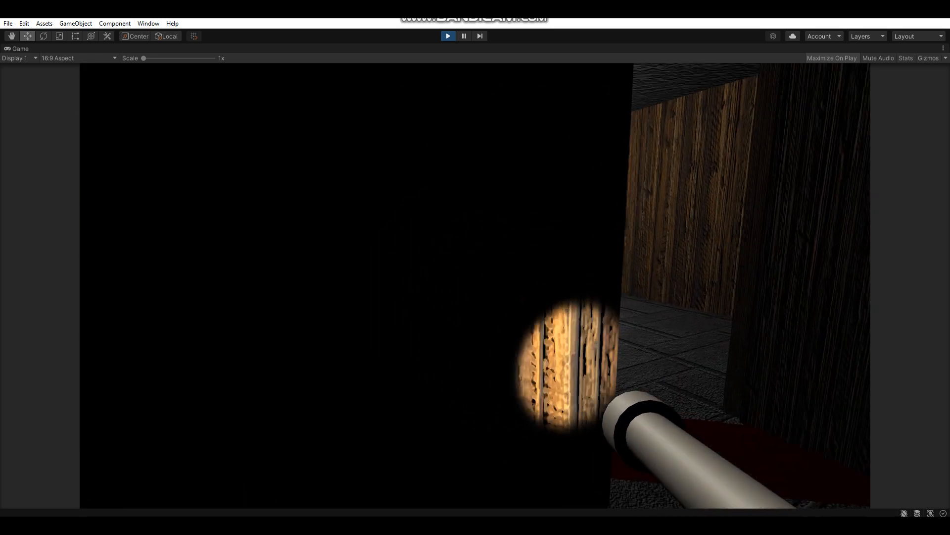
{"action": "key", "text": "w"}
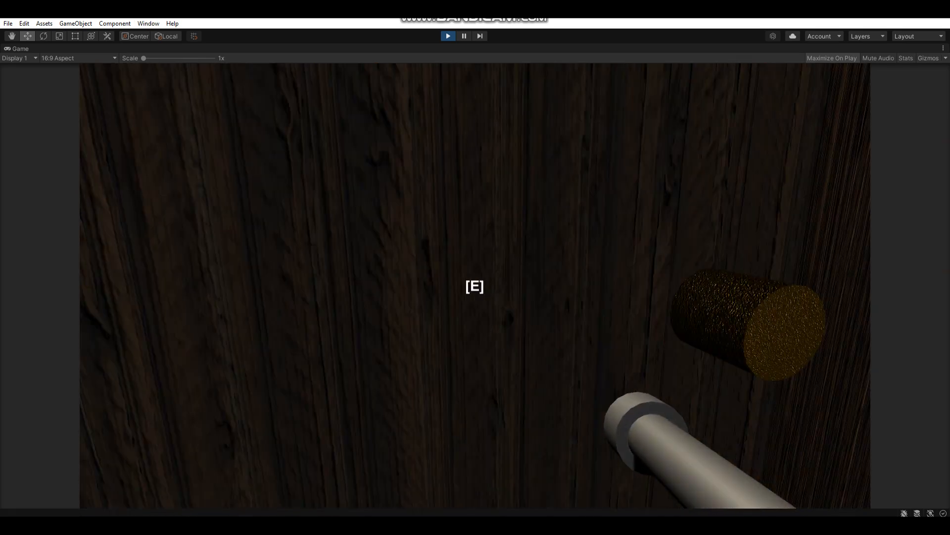
{"action": "key", "text": "e"}
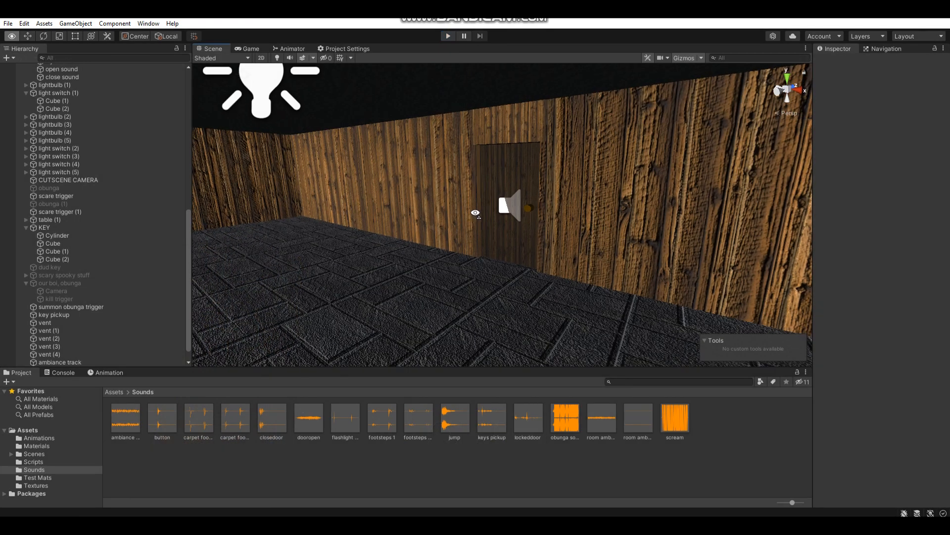
- Open the menu scene from the project's Scenes folder
{"action": "right_click_drag", "start_coordinate": [476, 213], "coordinate": [594, 218]}
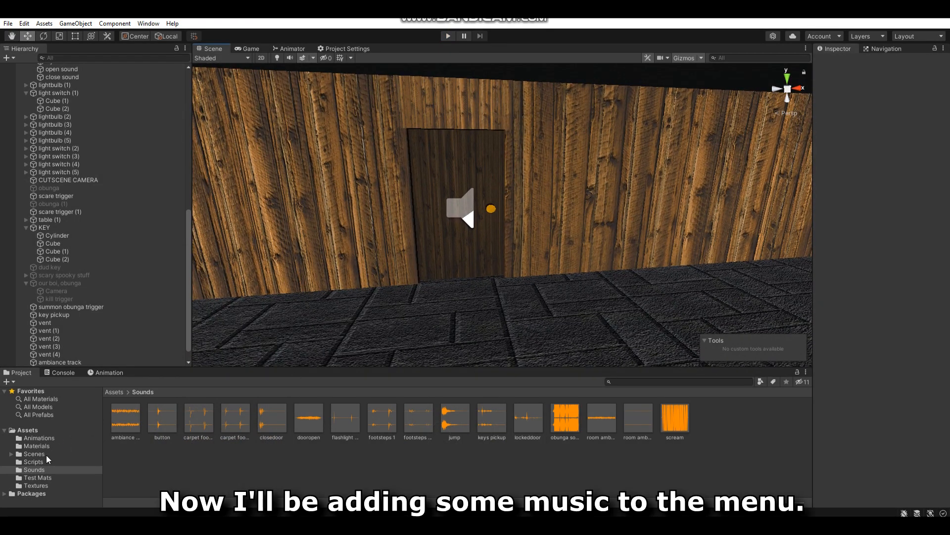
{"action": "left_click", "coordinate": [46, 454]}
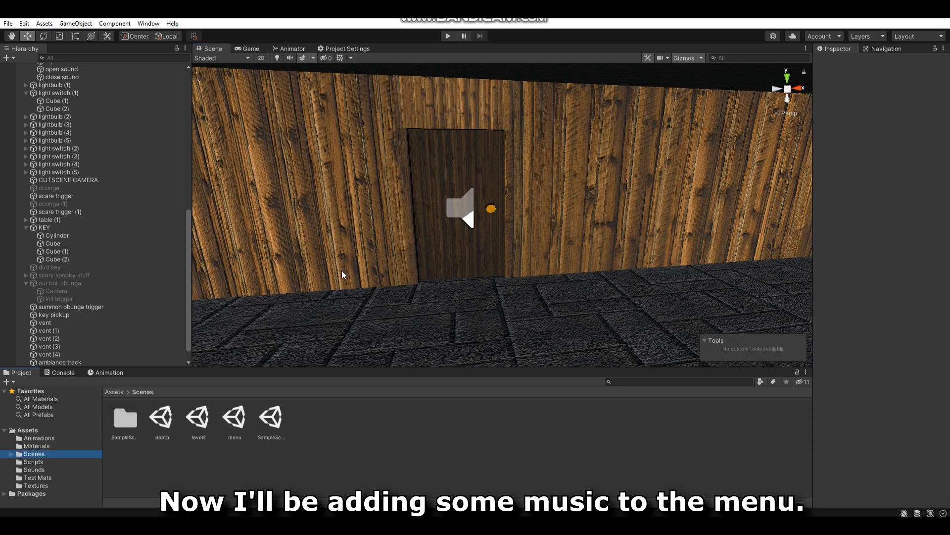
{"action": "double_click", "coordinate": [239, 421]}
- Add the ambiance theme clip to the menu's Directional Light as a looping audio source, save the scene, and play it
{"action": "left_click", "coordinate": [89, 468]}
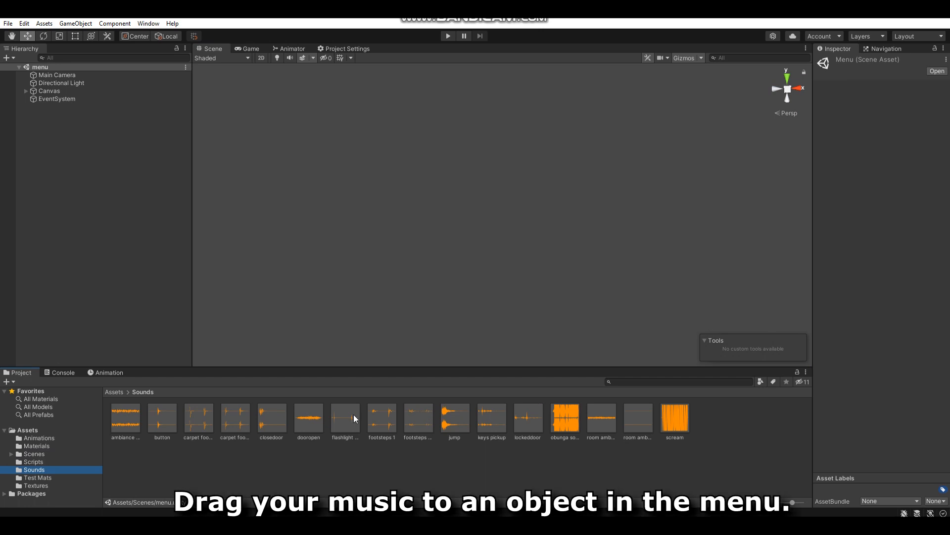
{"action": "left_click_drag", "start_coordinate": [132, 420], "coordinate": [109, 144]}
{"action": "left_click_drag", "start_coordinate": [79, 99], "coordinate": [69, 85]}
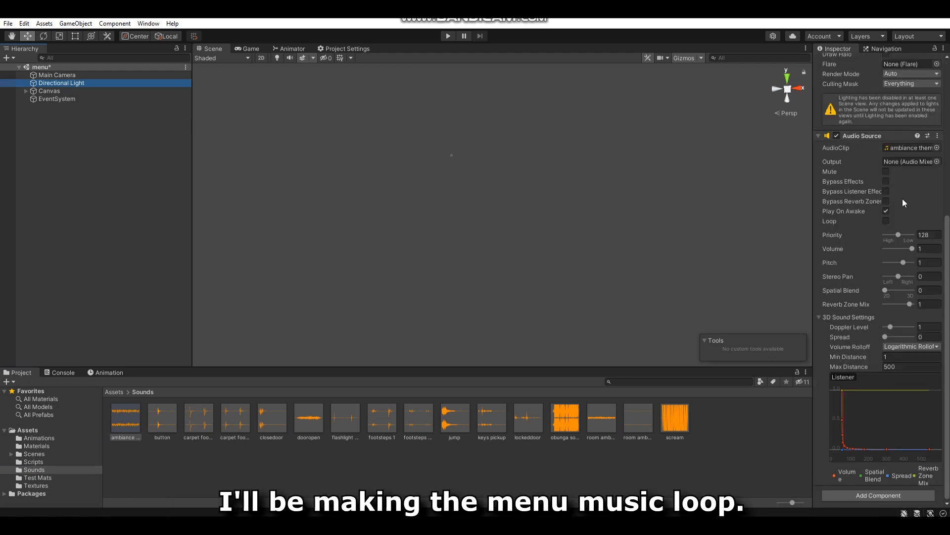
{"action": "key", "text": "ctrl+s"}
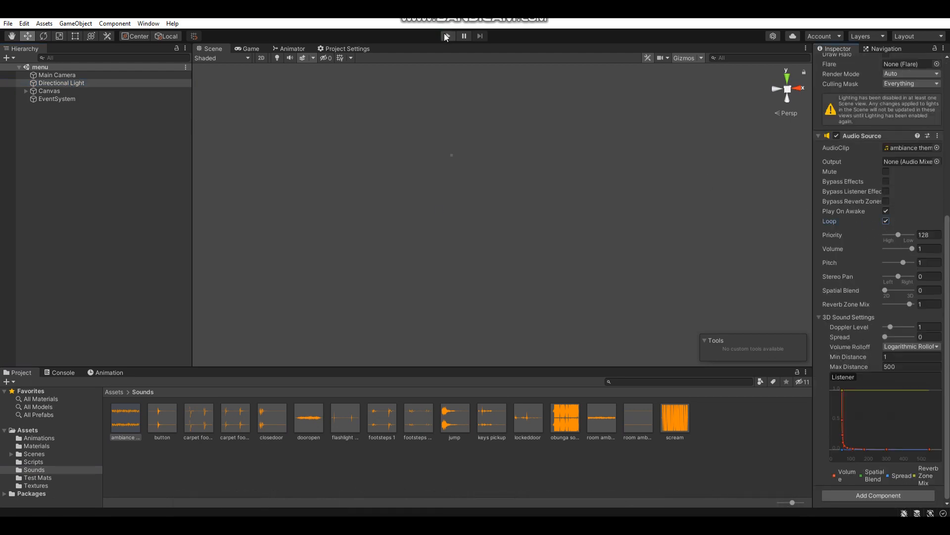
{"action": "left_click", "coordinate": [449, 36]}
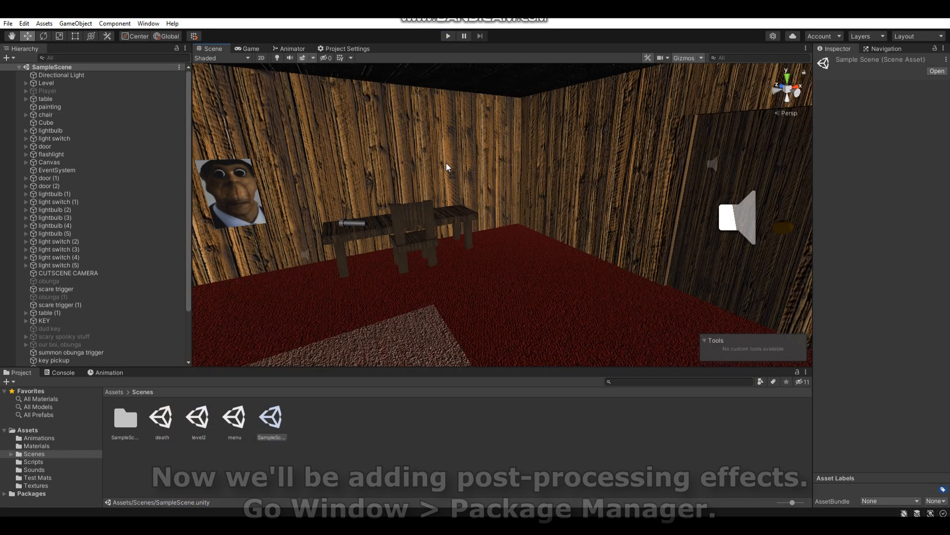
- Install the Post Processing 3.2.2 package from the Unity Registry and close the Package Manager
{"action": "left_click", "coordinate": [150, 23]}
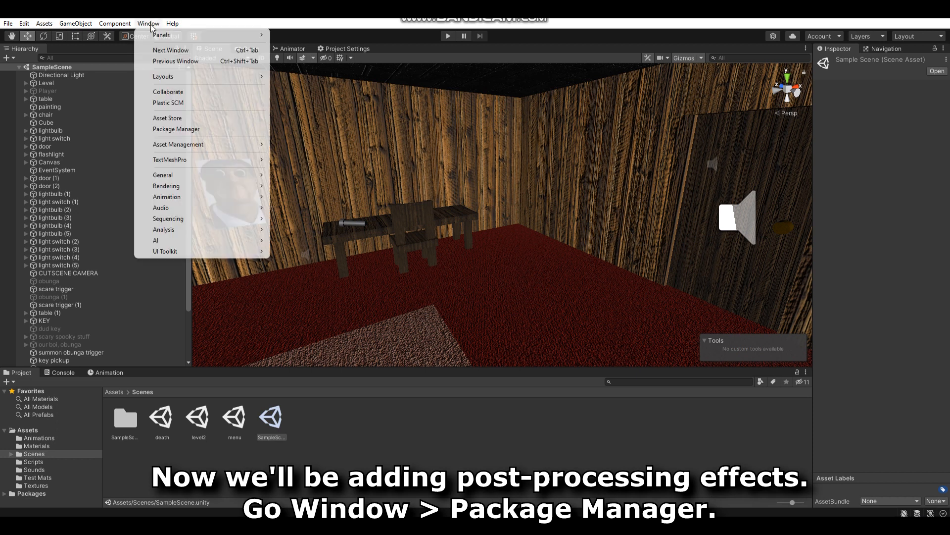
{"action": "left_click", "coordinate": [189, 131]}
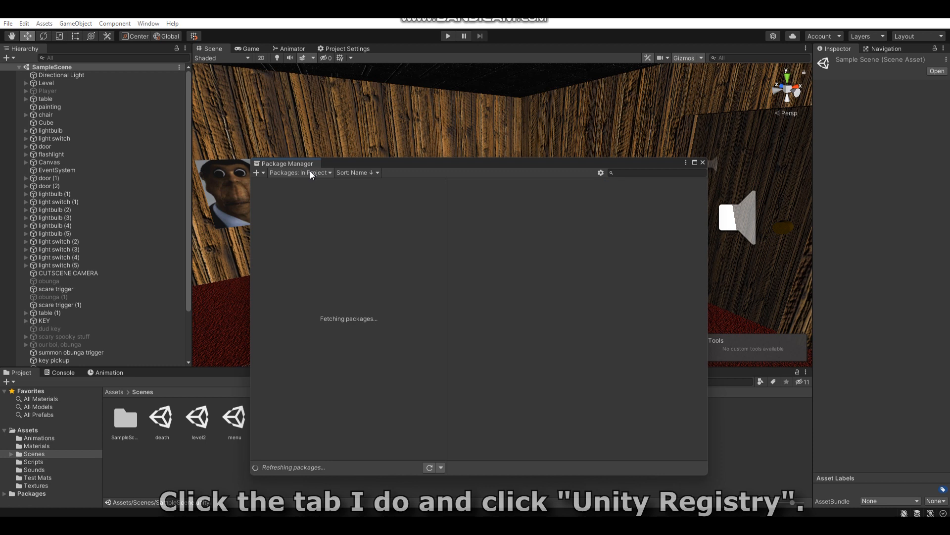
{"action": "left_click", "coordinate": [312, 173]}
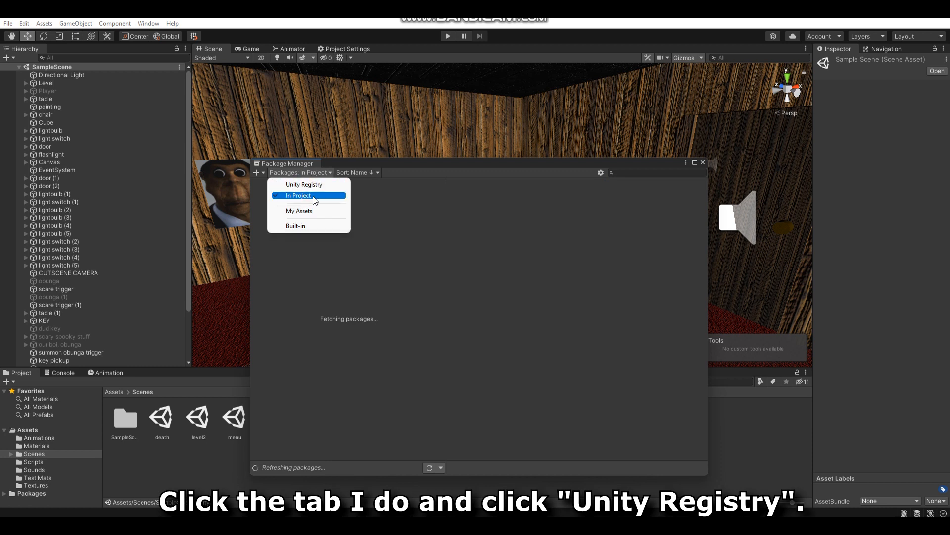
{"action": "left_click", "coordinate": [312, 184]}
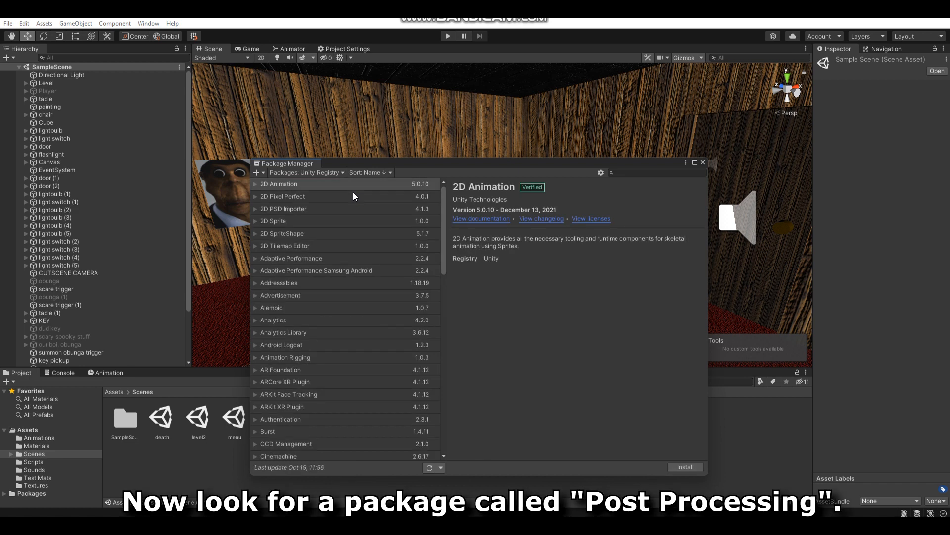
{"action": "scroll", "coordinate": [353, 193], "scroll_direction": "down", "scroll_amount": 5}
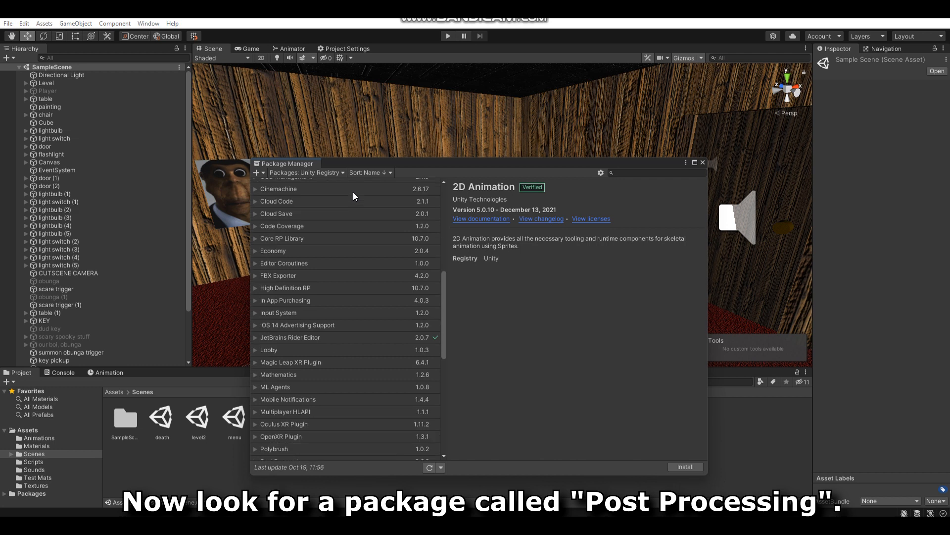
{"action": "scroll", "coordinate": [352, 192], "scroll_direction": "down", "scroll_amount": 3}
{"action": "left_click", "coordinate": [268, 402]}
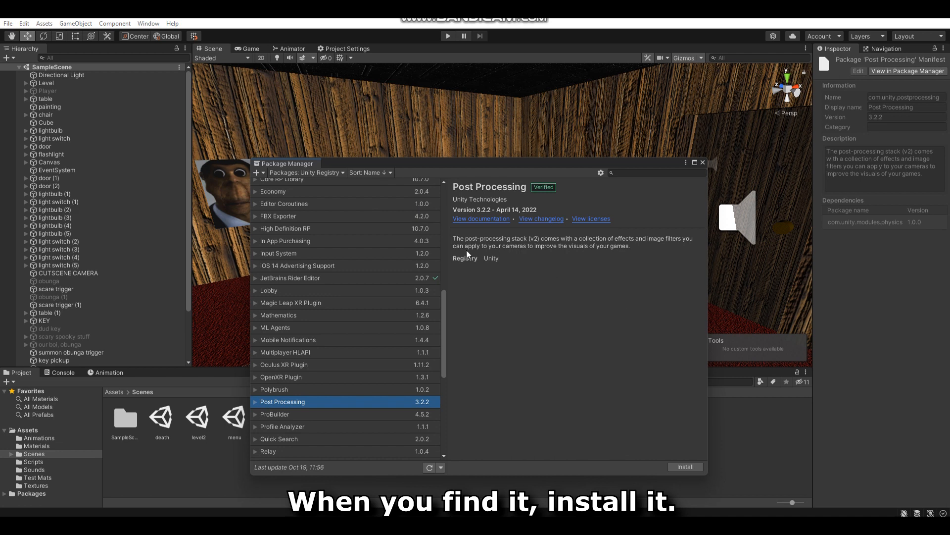
{"action": "left_click", "coordinate": [692, 470]}
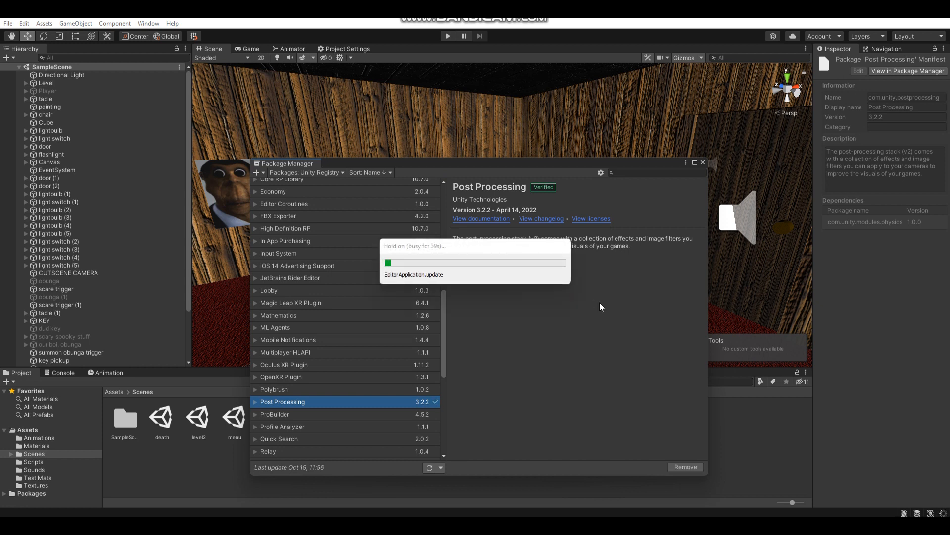
{"action": "left_click", "coordinate": [703, 163]}
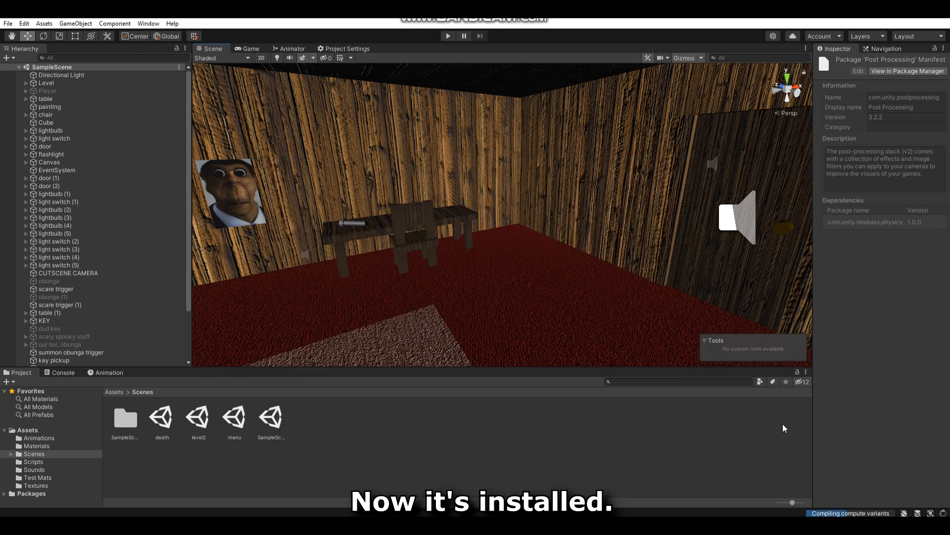
- Add a new camera to SampleScene and name it "post process cam"
{"action": "mouse_move", "coordinate": [544, 205]}
{"action": "left_mouse_down", "text": "alt"}
{"action": "mouse_move", "coordinate": [527, 199]}
{"action": "mouse_move", "coordinate": [551, 206]}
{"action": "left_mouse_up", "text": "alt"}
{"action": "left_click", "coordinate": [75, 23]}
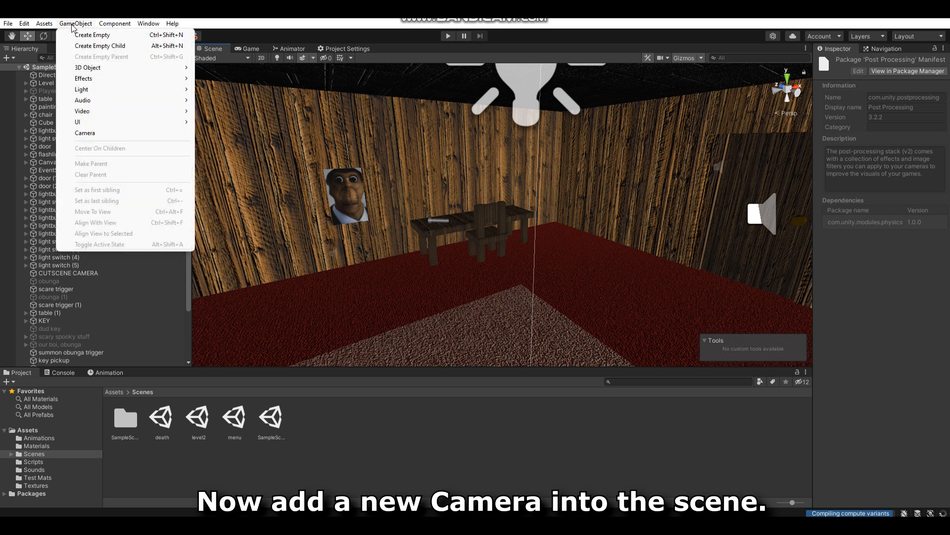
{"action": "left_click", "coordinate": [119, 133]}
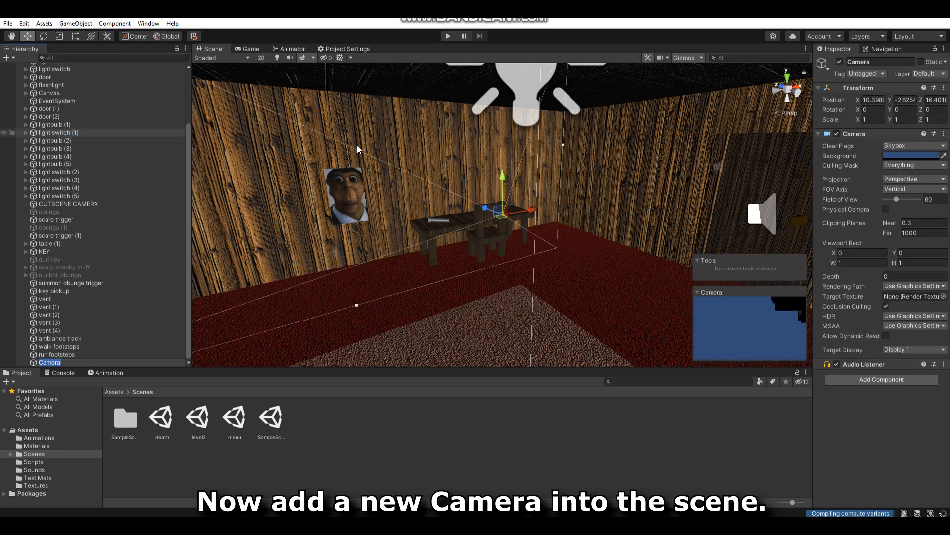
{"action": "left_click", "coordinate": [890, 62]}
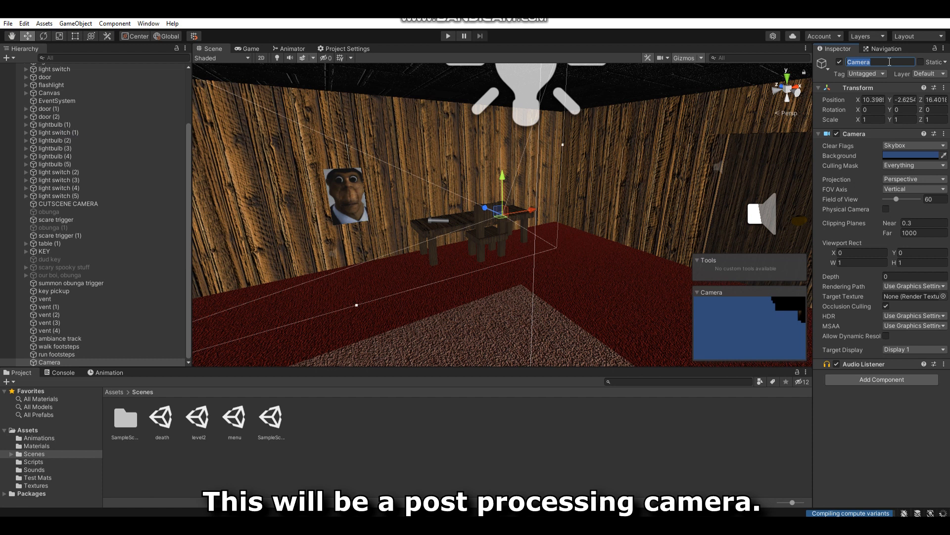
{"action": "type", "text": "ost process cam"}
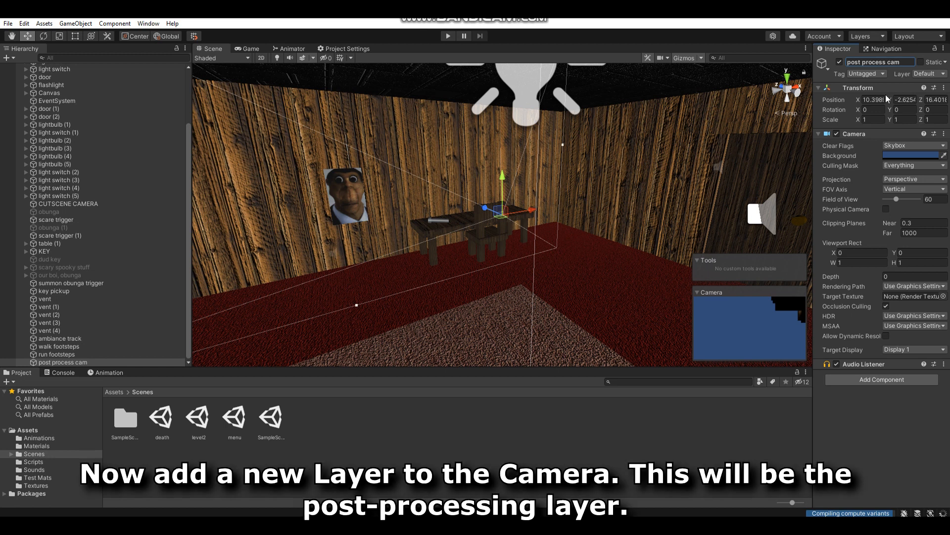
- Create a layer named "pp" as User Layer 7 and assign it to the post process cam
{"action": "left_click", "coordinate": [925, 74]}
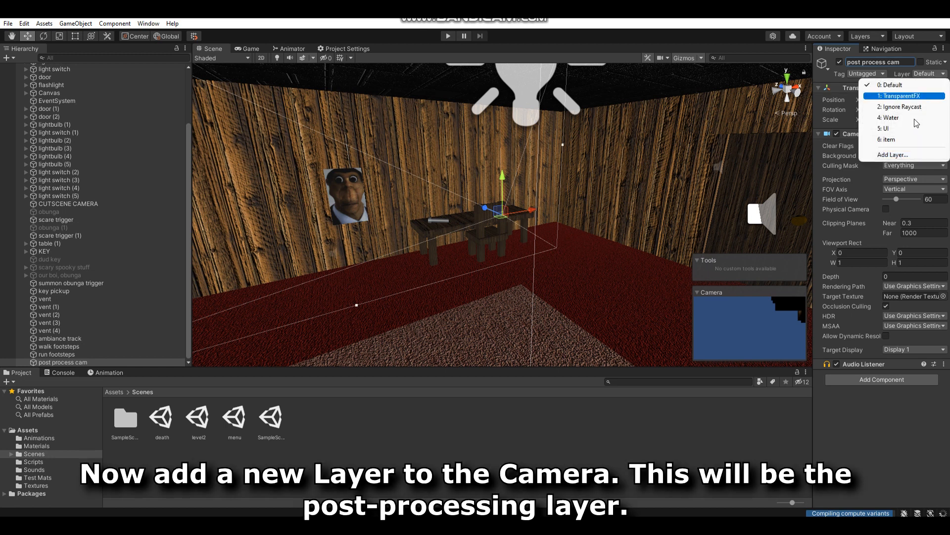
{"action": "left_click", "coordinate": [895, 155]}
{"action": "left_click", "coordinate": [915, 191]}
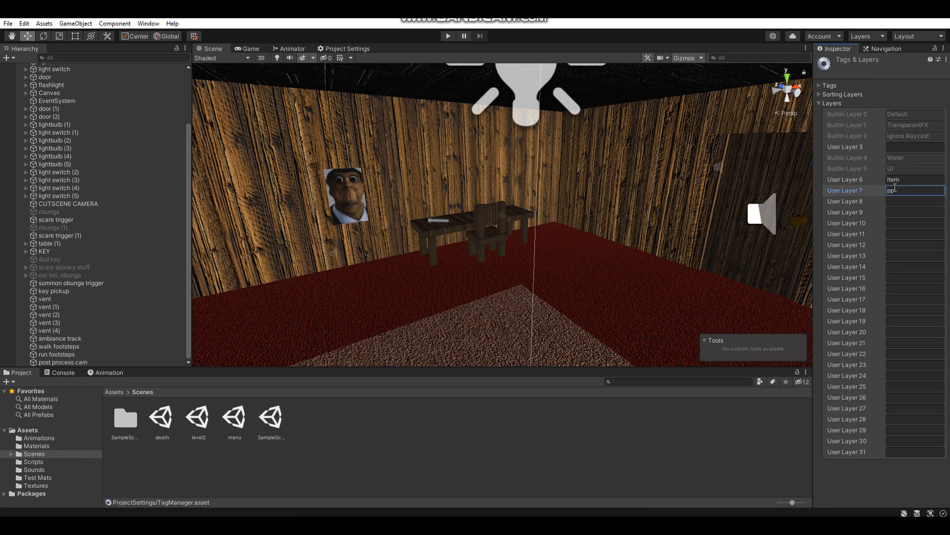
{"action": "left_click", "coordinate": [42, 362]}
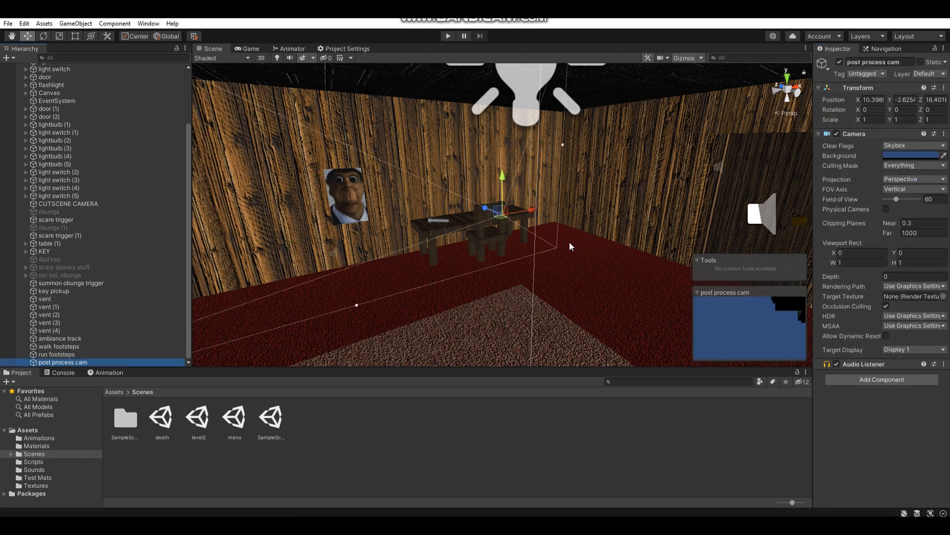
{"action": "left_click", "coordinate": [924, 73]}
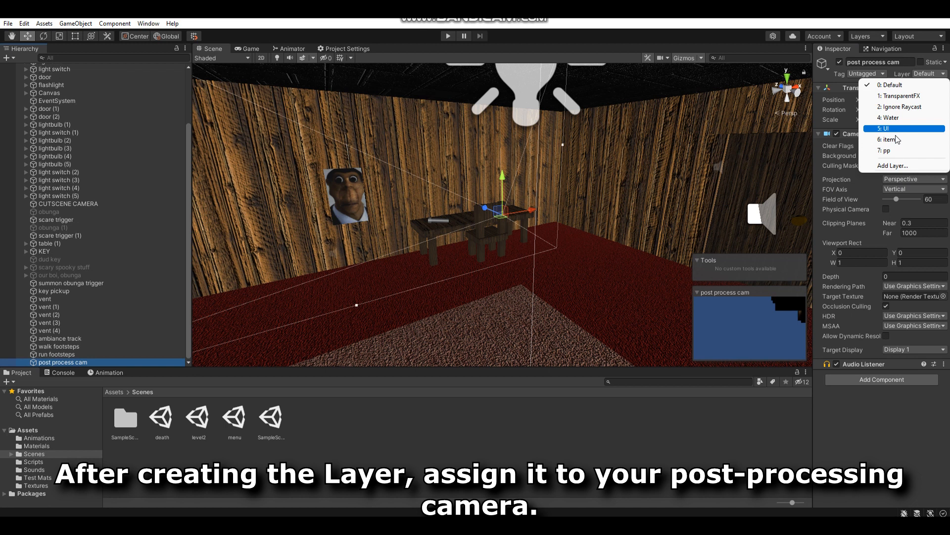
{"action": "left_click", "coordinate": [889, 150]}
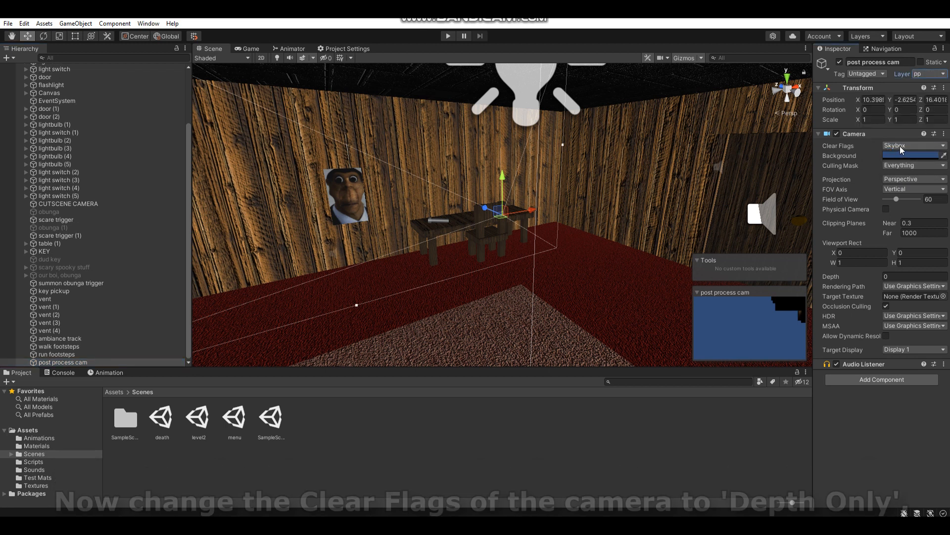
- Set the post process cam's Clear Flags to Depth only and its Culling Mask to only the pp layer
{"action": "left_click", "coordinate": [901, 148]}
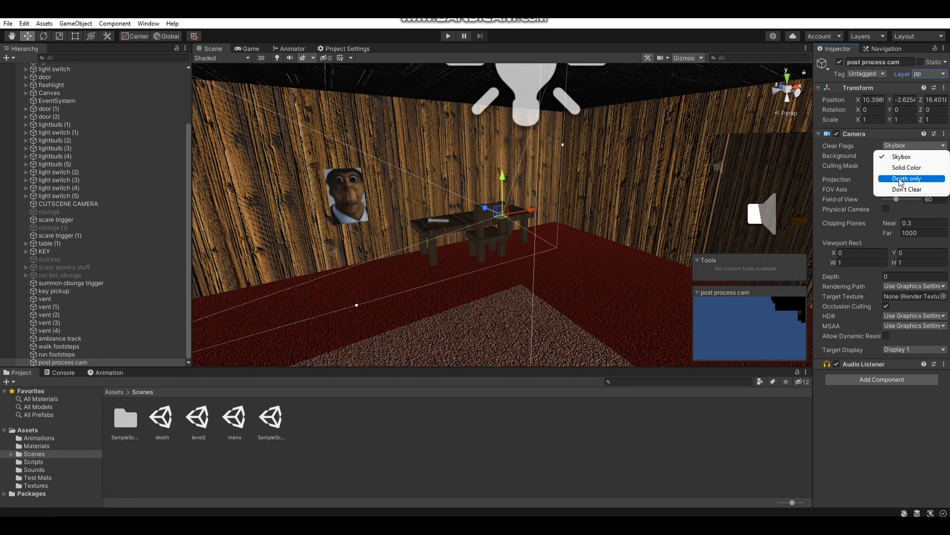
{"action": "left_click", "coordinate": [900, 179]}
{"action": "key", "text": "ctrl+2"}
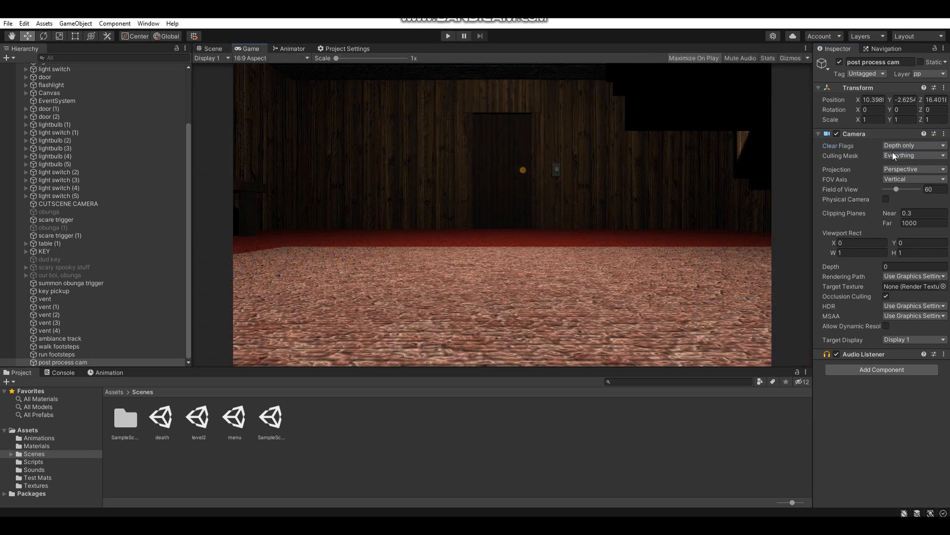
{"action": "left_click", "coordinate": [895, 156]}
{"action": "left_click", "coordinate": [902, 167]}
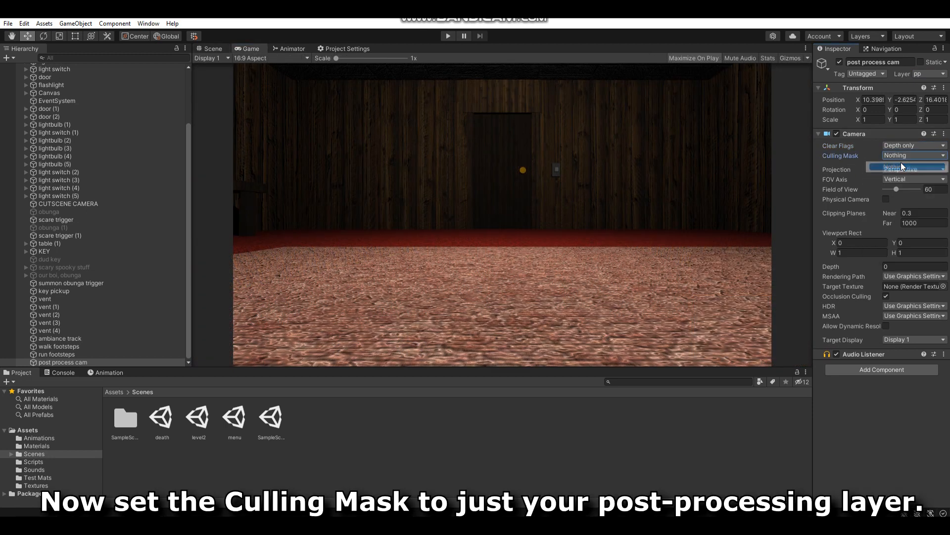
{"action": "left_click", "coordinate": [902, 158]}
{"action": "left_click", "coordinate": [904, 253]}
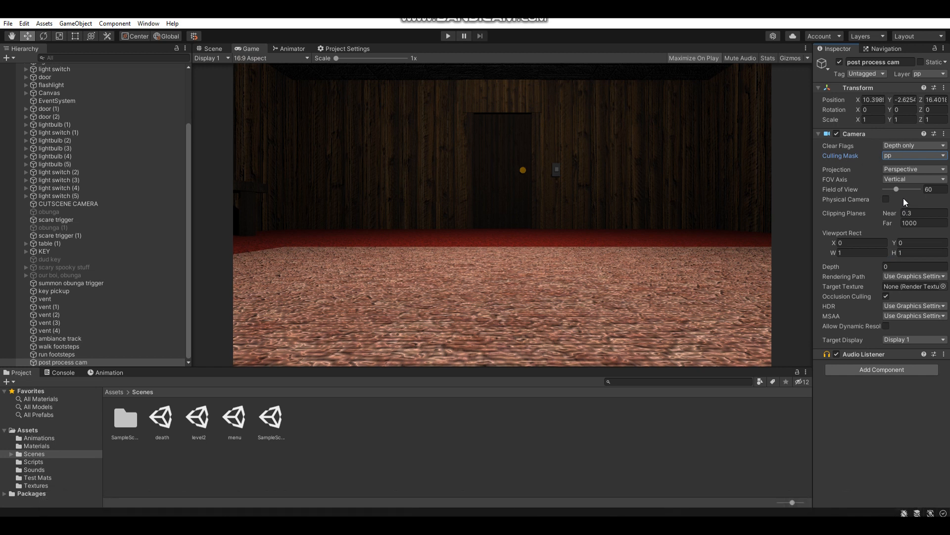
- Set the post process cam's near clipping plane to 0.1 and its depth to 2
{"action": "left_click", "coordinate": [904, 213]}
{"action": "type", "text": "0.1"}
{"action": "left_click", "coordinate": [902, 266]}
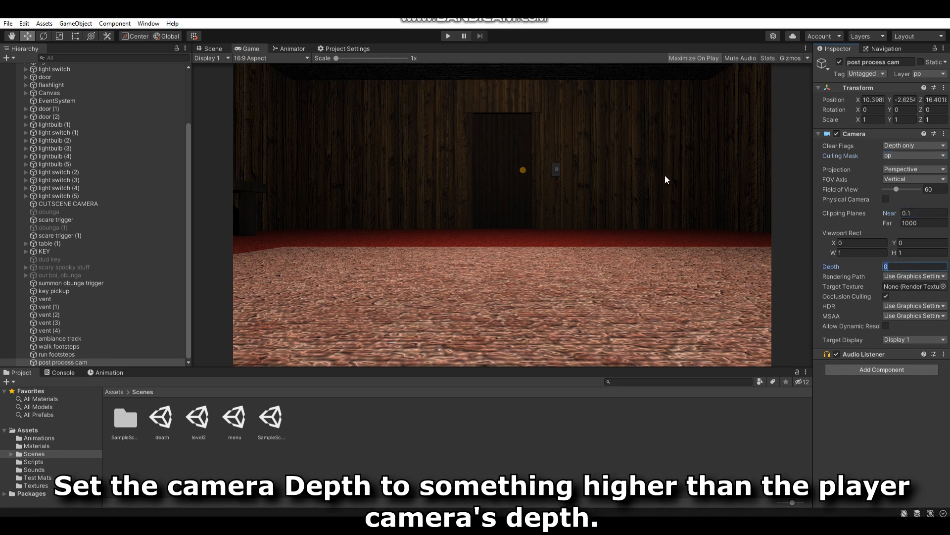
{"action": "type", "text": "2"}
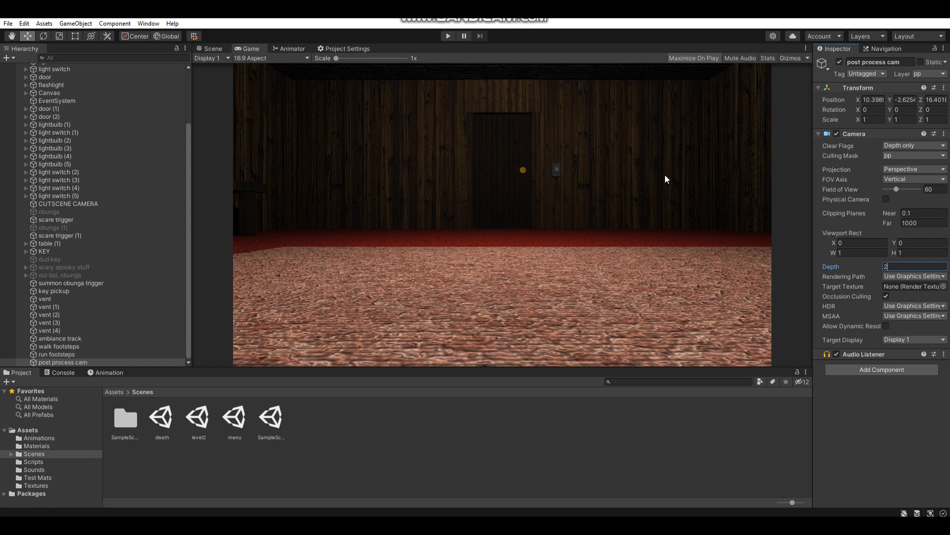
- Add a Post-process Layer component to the post process cam and set its Layer to pp
{"action": "left_click", "coordinate": [859, 370]}
{"action": "type", "text": "post"}
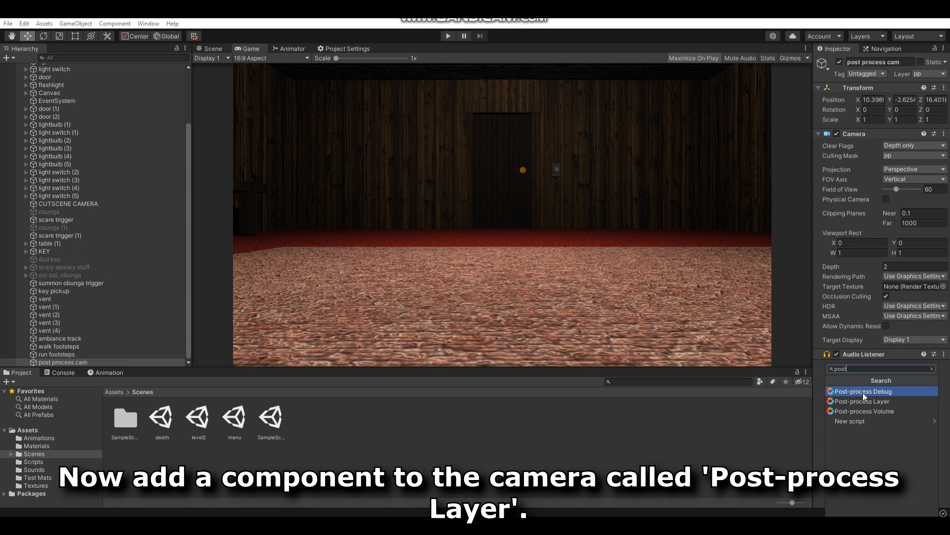
{"action": "left_click", "coordinate": [866, 400]}
{"action": "scroll", "coordinate": [866, 370], "scroll_direction": "down", "scroll_amount": 3}
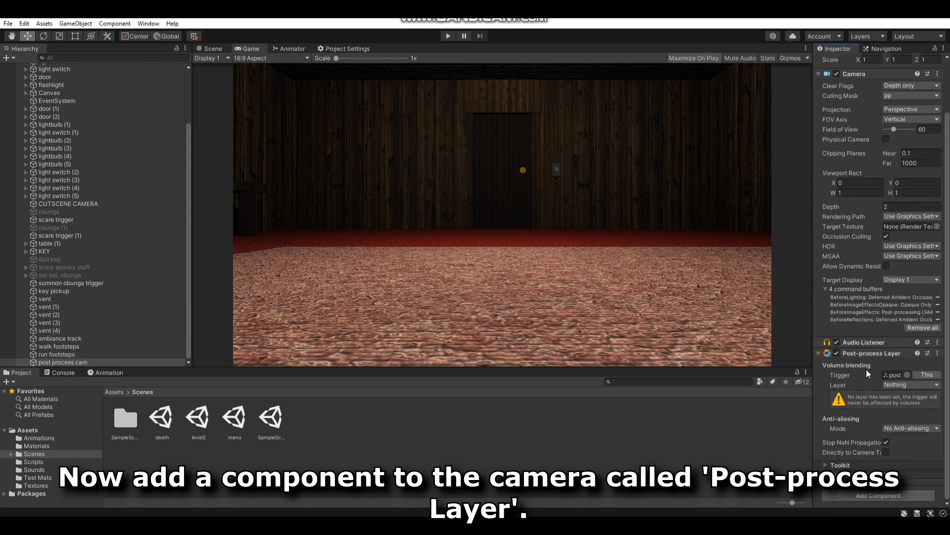
{"action": "left_click", "coordinate": [886, 385]}
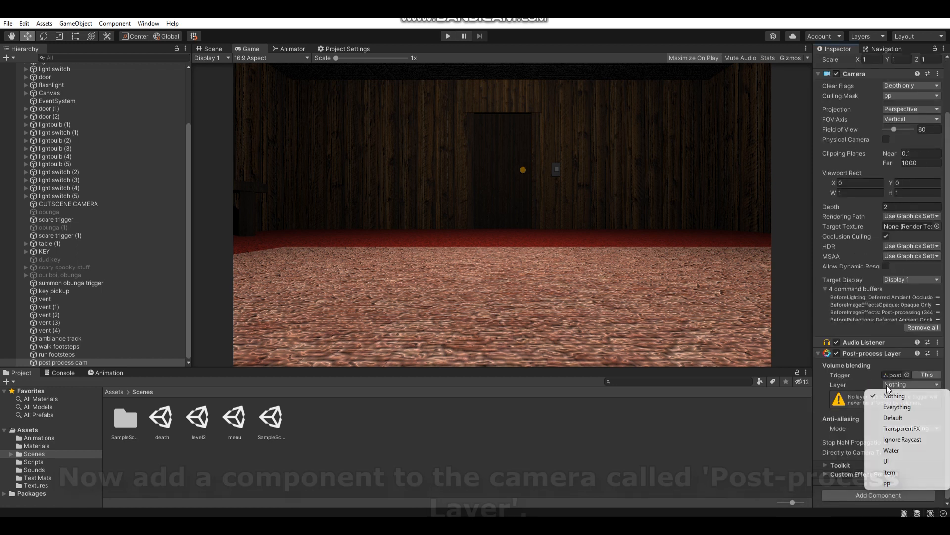
{"action": "left_click", "coordinate": [893, 482]}
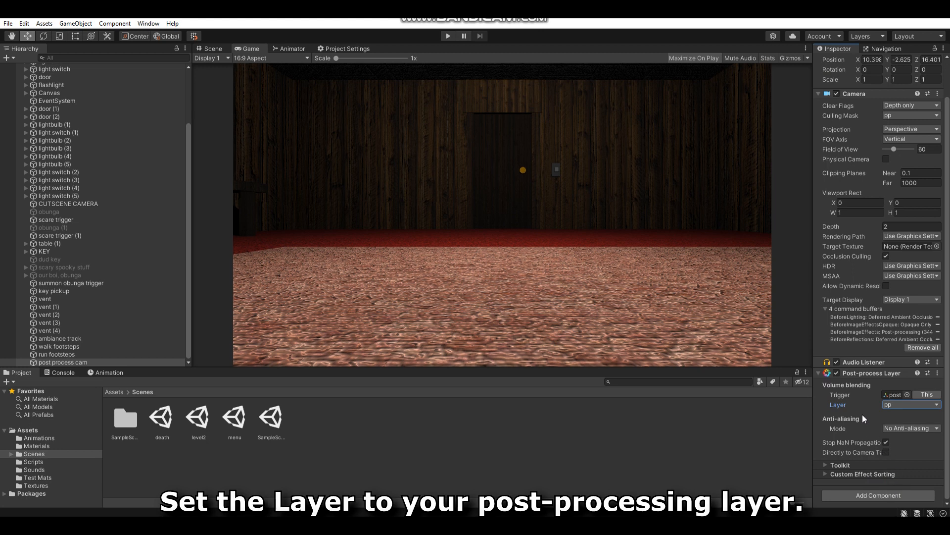
- Add a global Post-process Volume component to the post process cam and create a new profile for it
{"action": "left_click", "coordinate": [863, 495]}
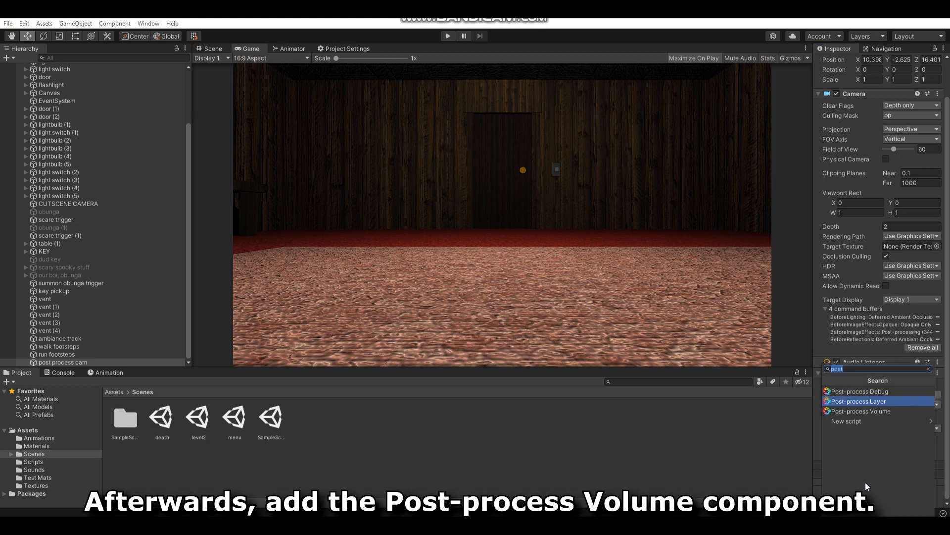
{"action": "left_click", "coordinate": [874, 411]}
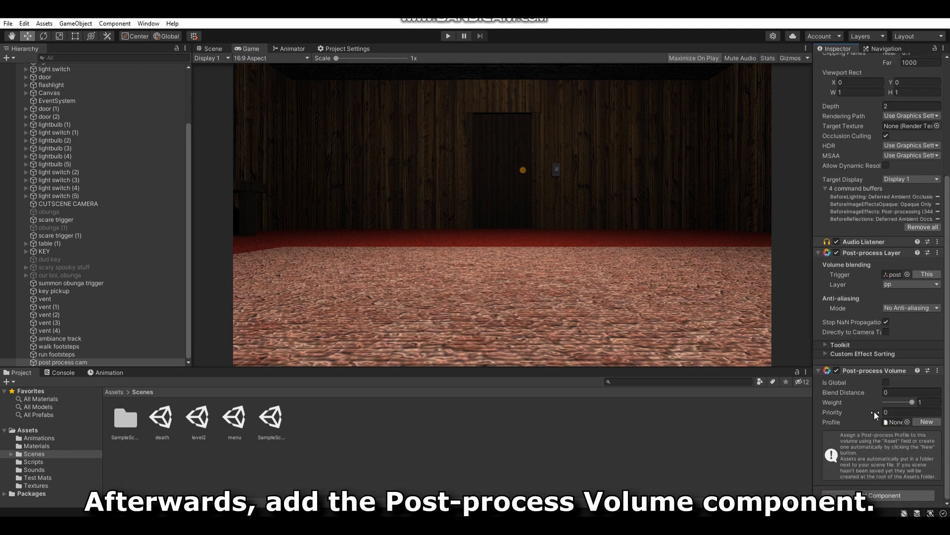
{"action": "left_click", "coordinate": [885, 383]}
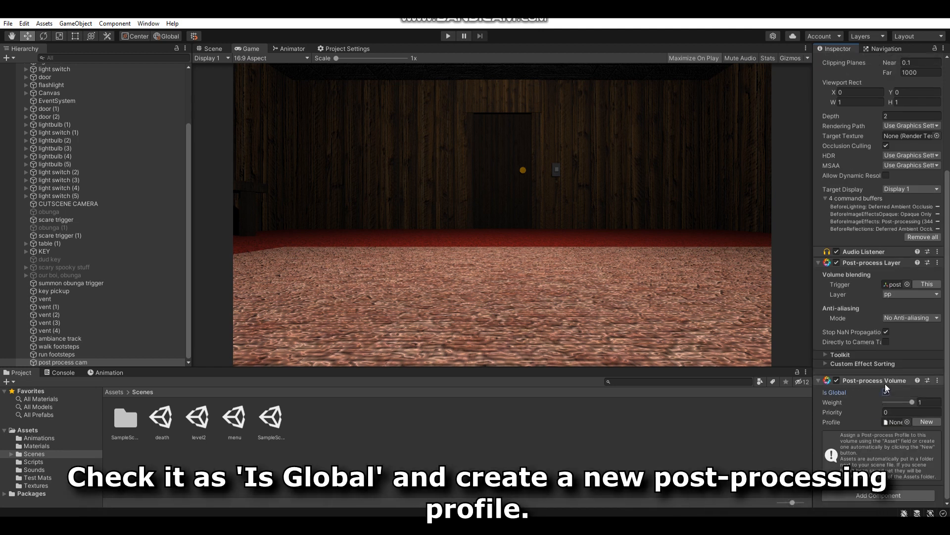
{"action": "left_click", "coordinate": [918, 422]}
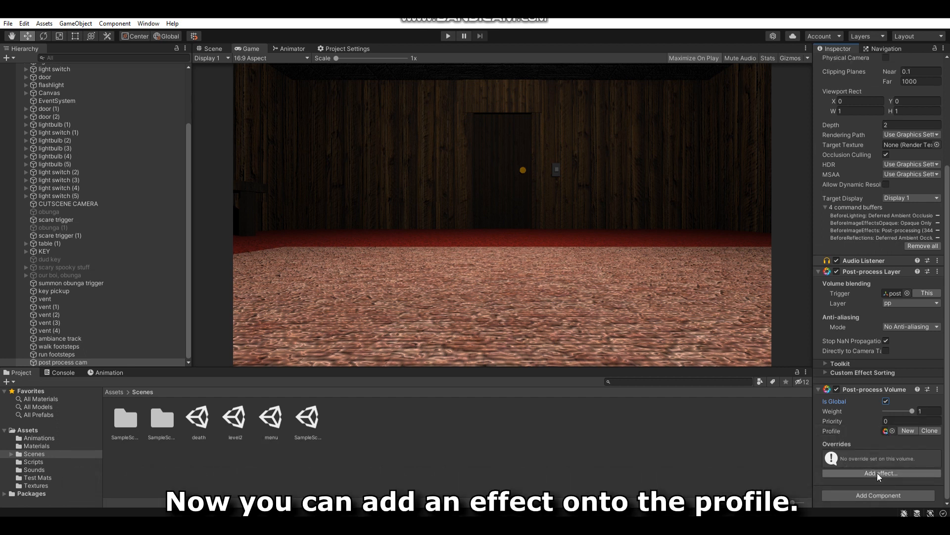
- Add a Grain effect to the volume's profile with Intensity 1 and Size 0.93
{"action": "left_click", "coordinate": [880, 474]}
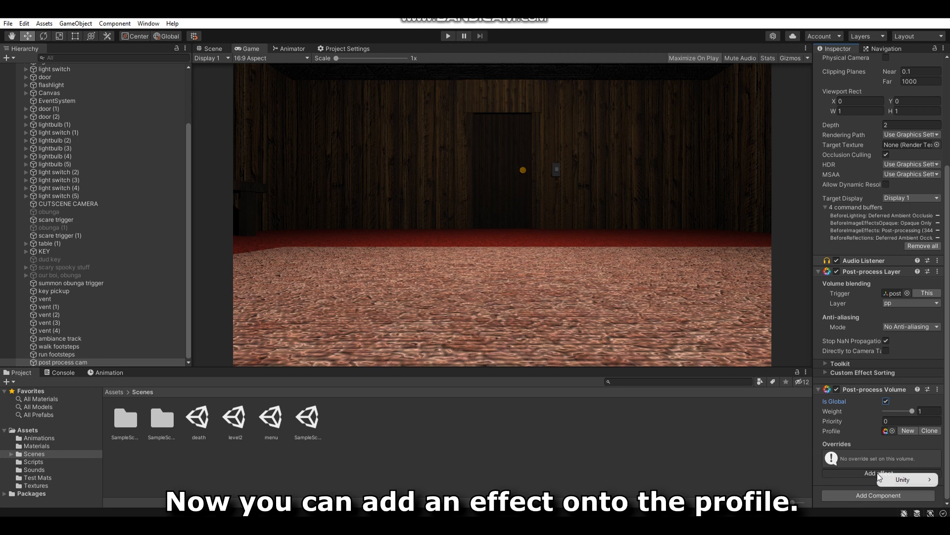
{"action": "mouse_move", "coordinate": [891, 479]}
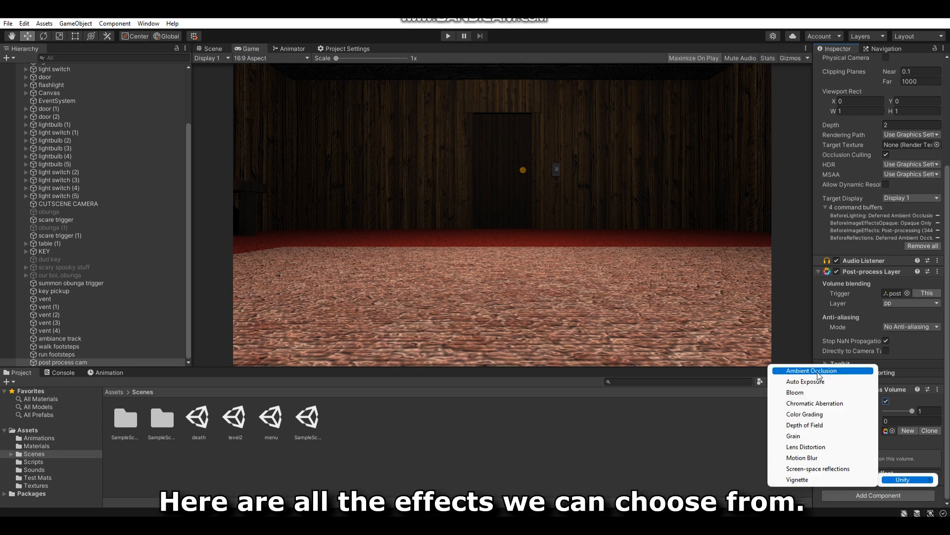
{"action": "left_click", "coordinate": [812, 436]}
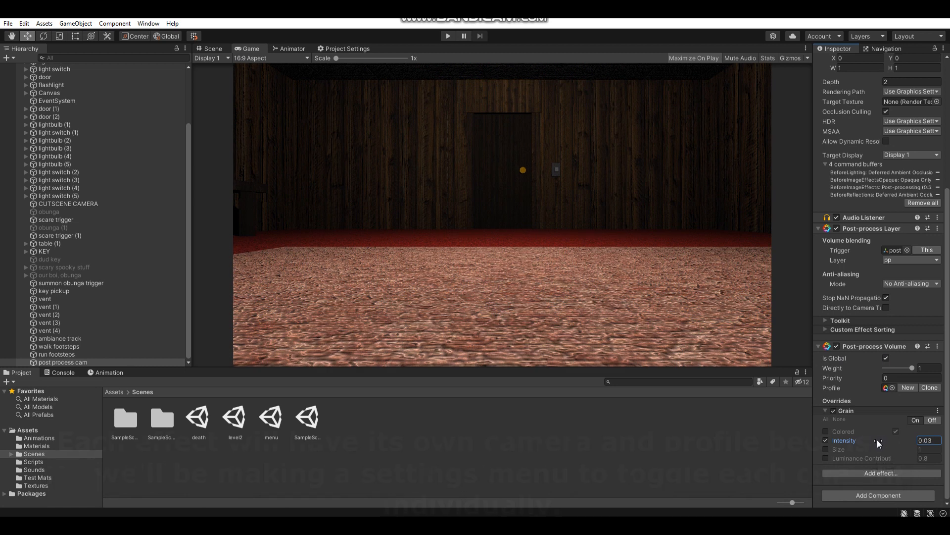
{"action": "type", "text": "0"}
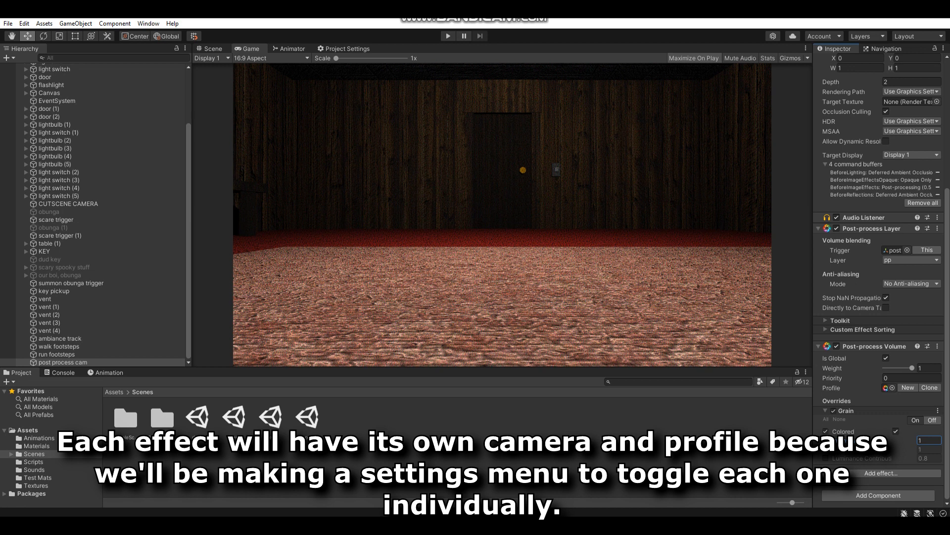
{"action": "left_click_drag", "start_coordinate": [845, 452], "coordinate": [868, 451]}
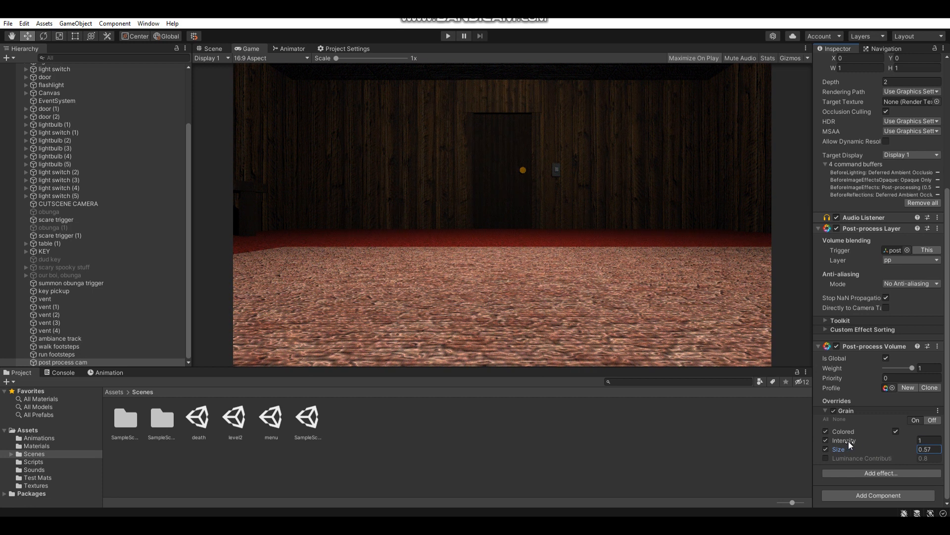
- Create an empty parent object for the post process cam and name it "post process cams"
{"action": "scroll", "coordinate": [866, 212], "scroll_direction": "up", "scroll_amount": 8}
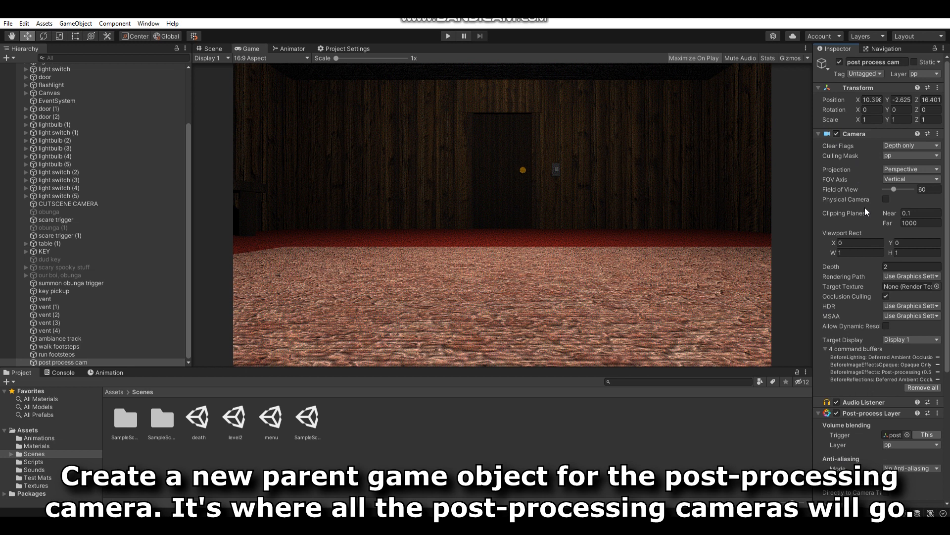
{"action": "right_click", "coordinate": [139, 362]}
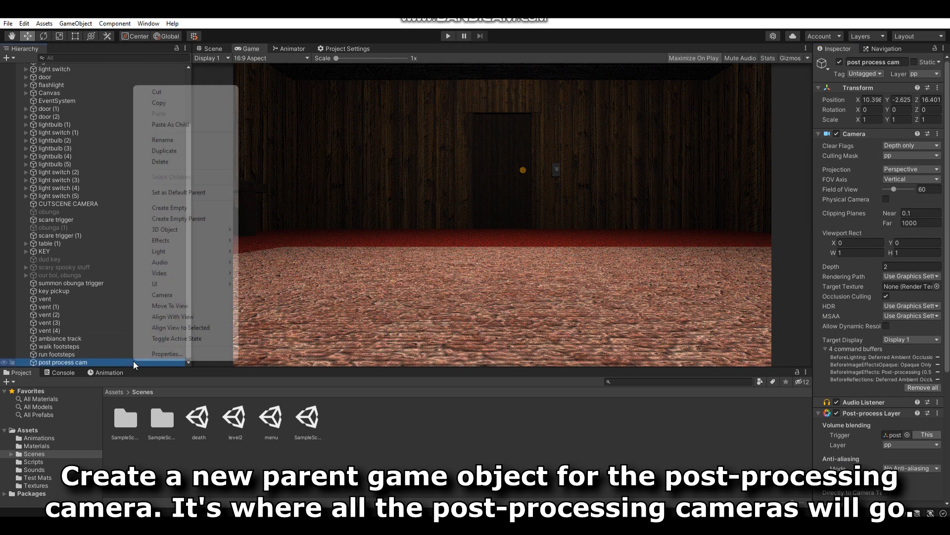
{"action": "left_click", "coordinate": [178, 218]}
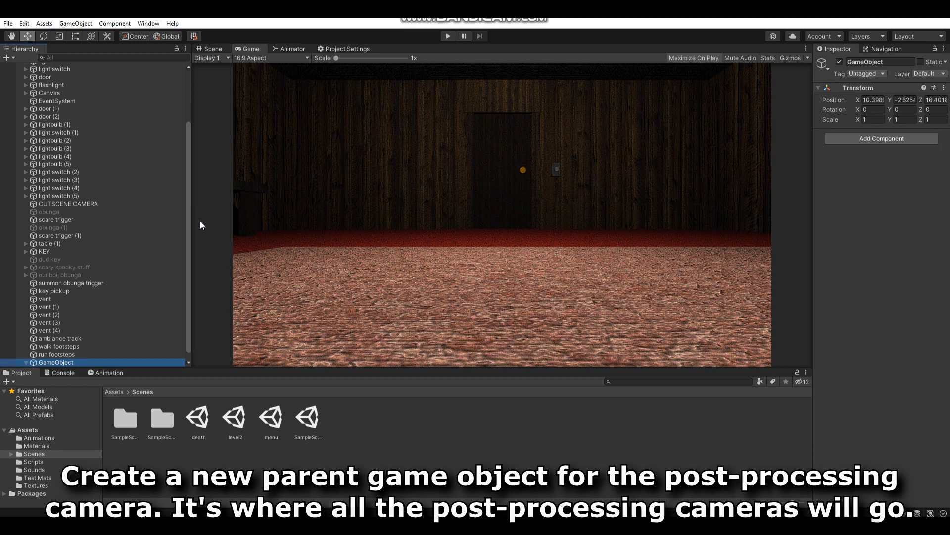
{"action": "left_click", "coordinate": [876, 62]}
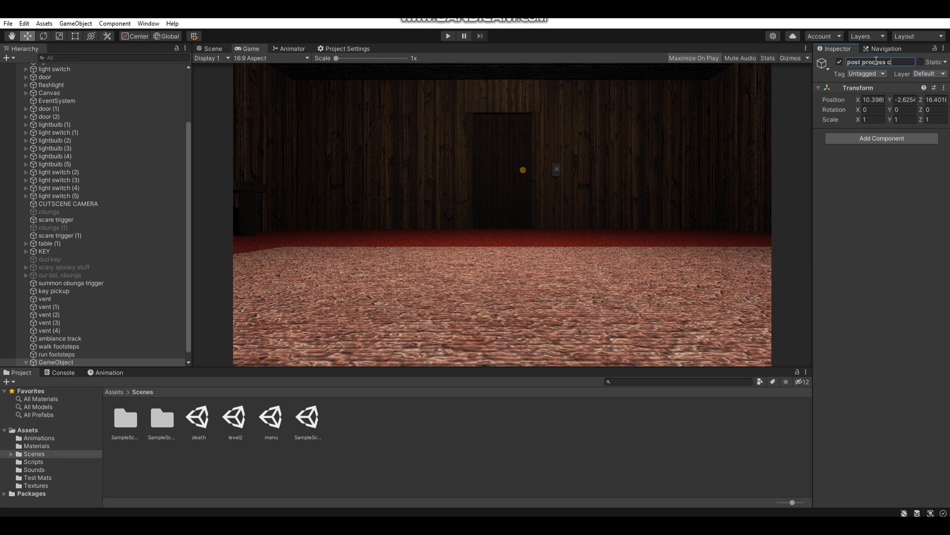
{"action": "key", "text": "Return"}
{"action": "key", "text": "Right"}
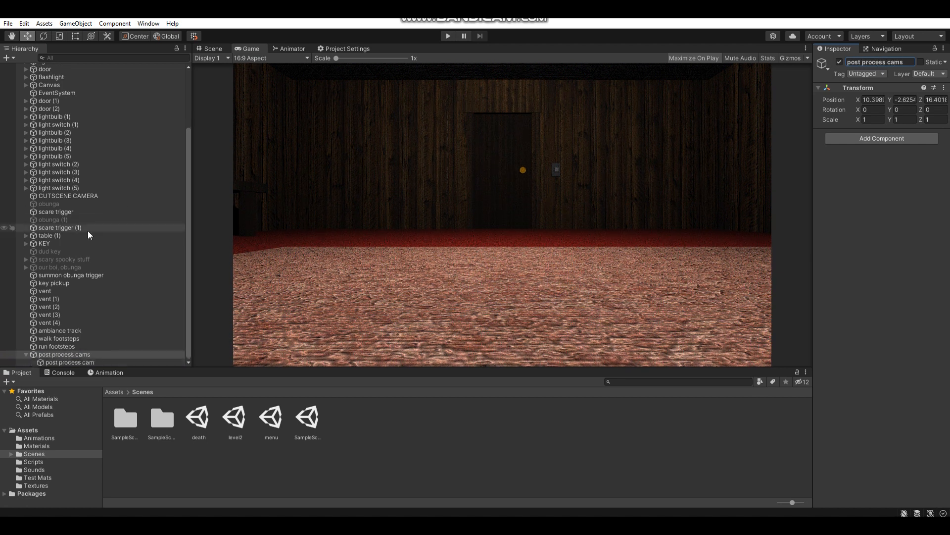
- Duplicate the post process cam inside its parent and create a new post-processing profile for the copy
{"action": "key", "text": "Down"}
{"action": "key", "text": "ctrl+d"}
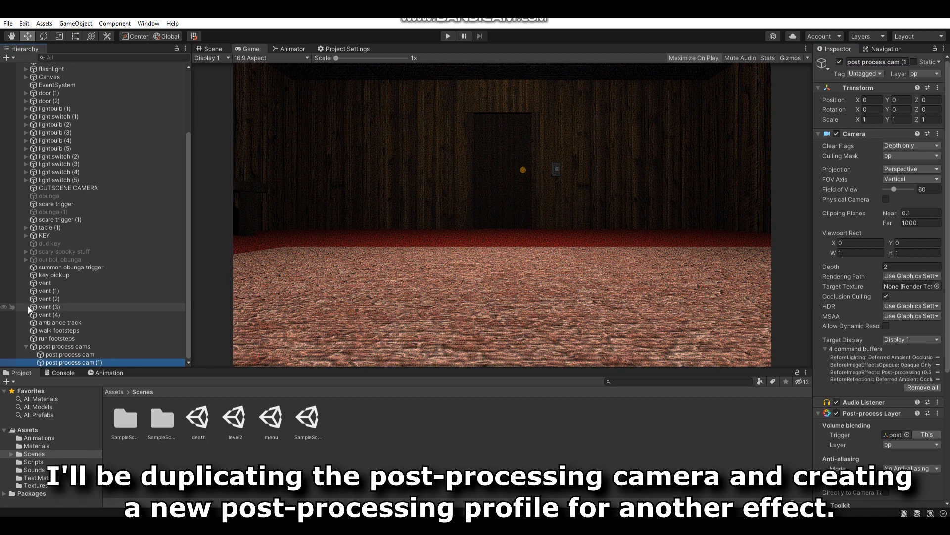
{"action": "scroll", "coordinate": [930, 378], "scroll_direction": "down", "scroll_amount": 5}
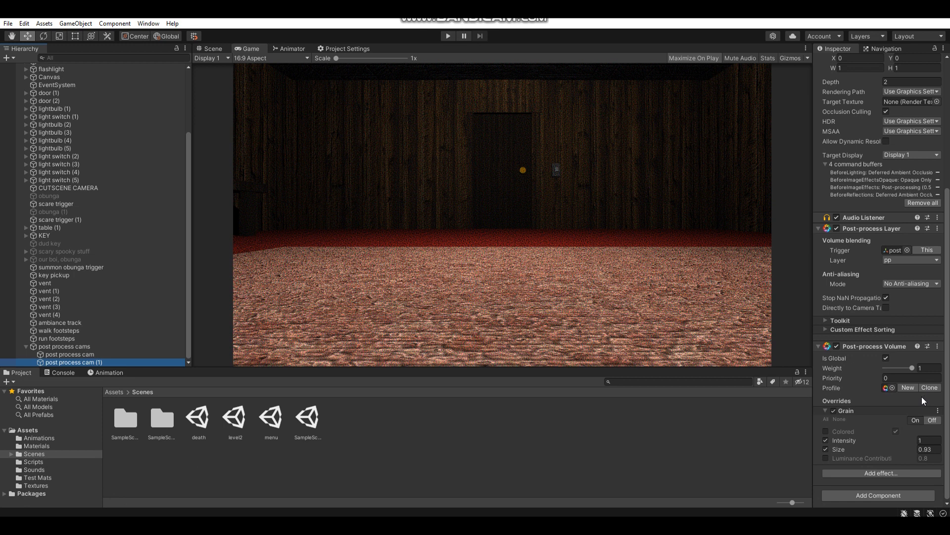
{"action": "left_click", "coordinate": [906, 390]}
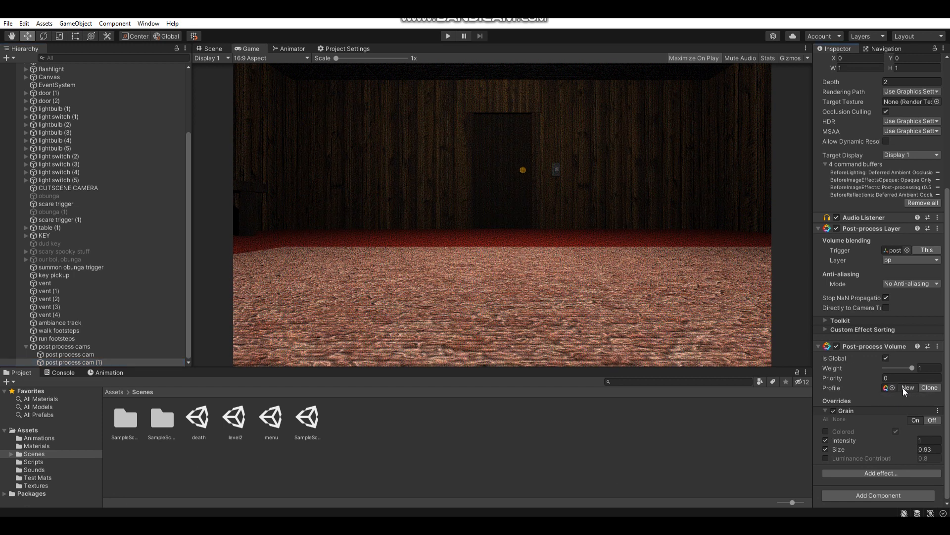
- Add a Chromatic Aberration effect to post process cam (1) with Intensity 0.34 and Fast Mode enabled
{"action": "left_click", "coordinate": [884, 473]}
{"action": "mouse_move", "coordinate": [899, 482]}
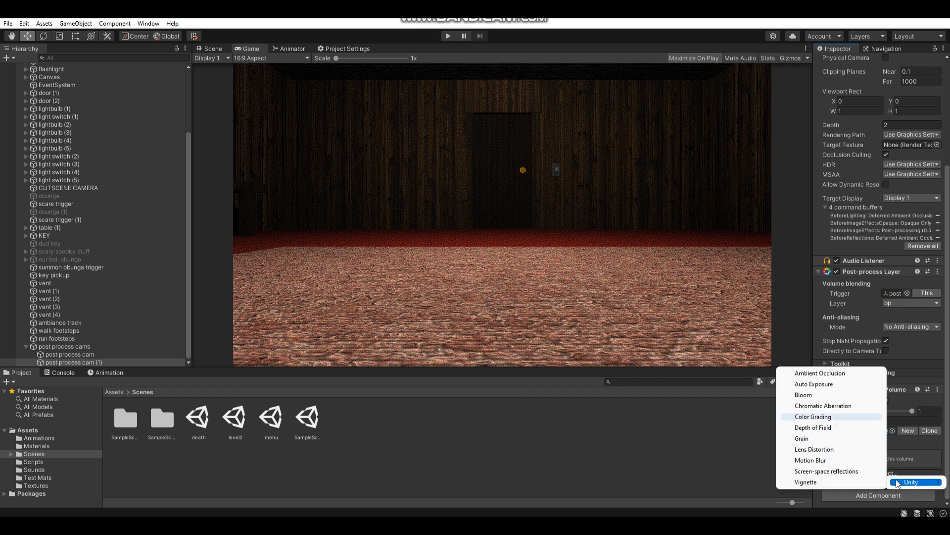
{"action": "left_click", "coordinate": [835, 407]}
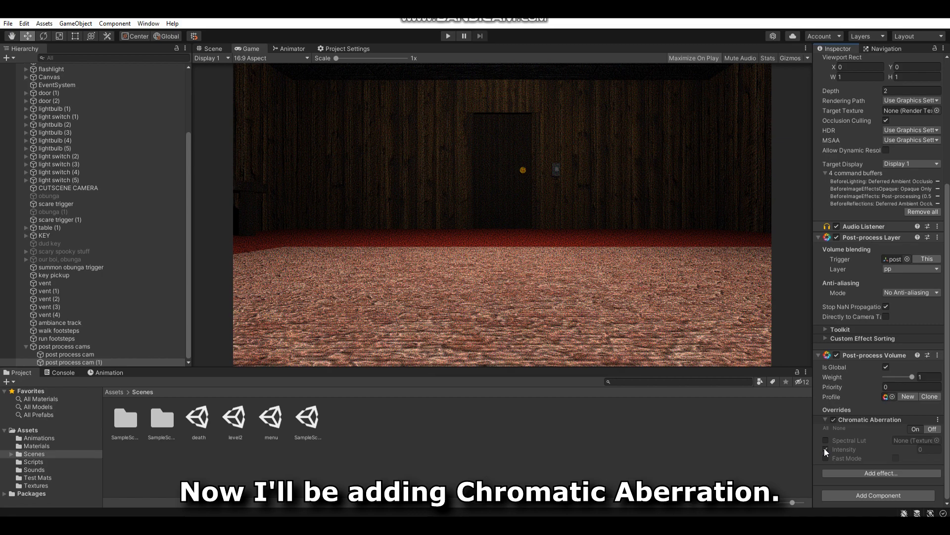
{"action": "left_click", "coordinate": [826, 449]}
{"action": "left_click_drag", "start_coordinate": [841, 450], "coordinate": [862, 449]}
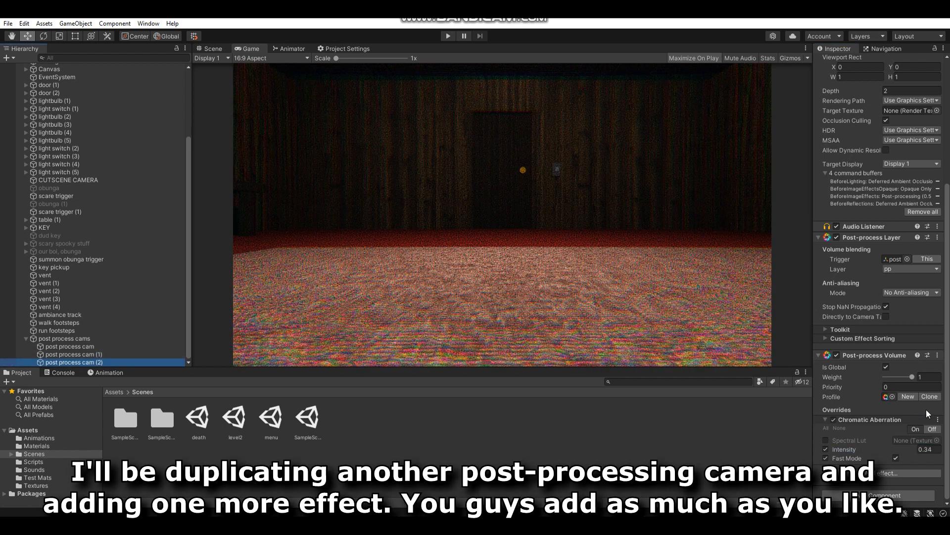
- Create a new profile for post process cam (2) and add a Vignette effect with Intensity 0.43
{"action": "left_click", "coordinate": [909, 397]}
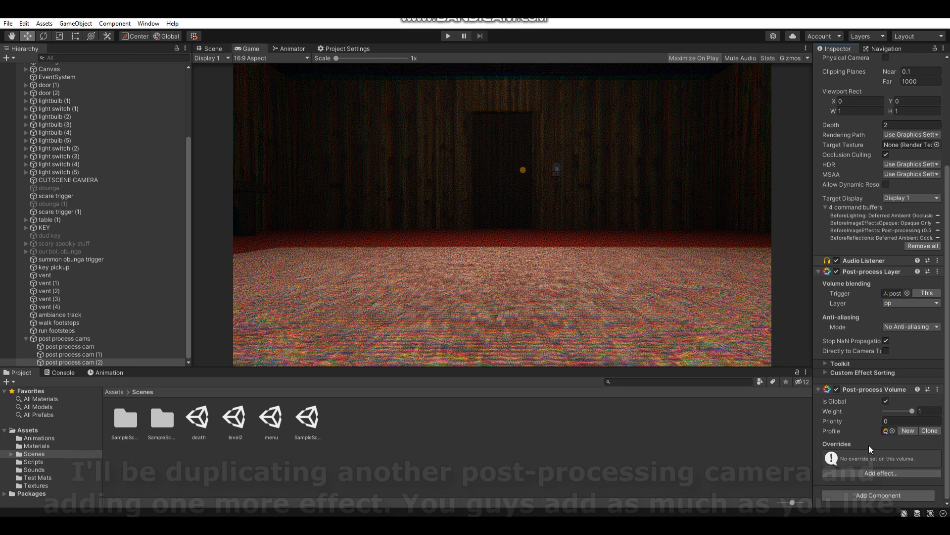
{"action": "left_click", "coordinate": [875, 472]}
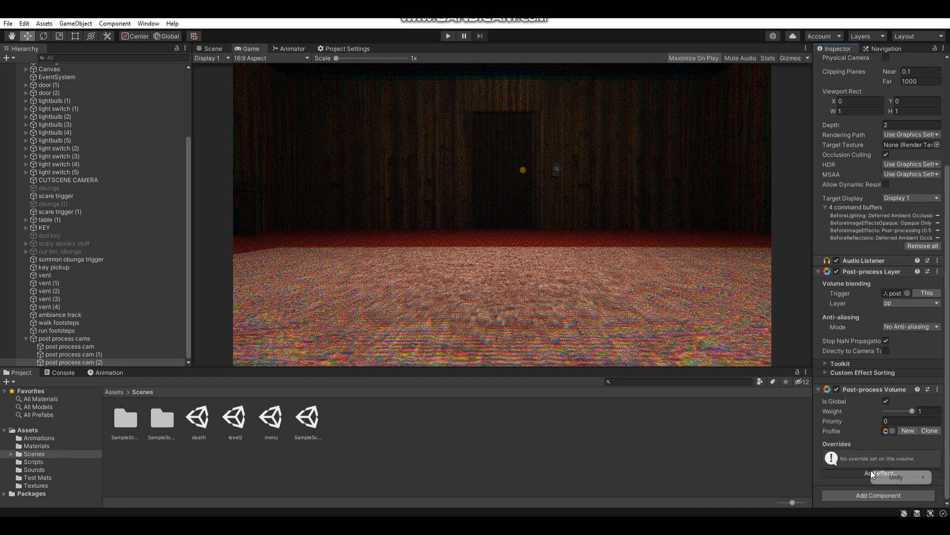
{"action": "mouse_move", "coordinate": [894, 478]}
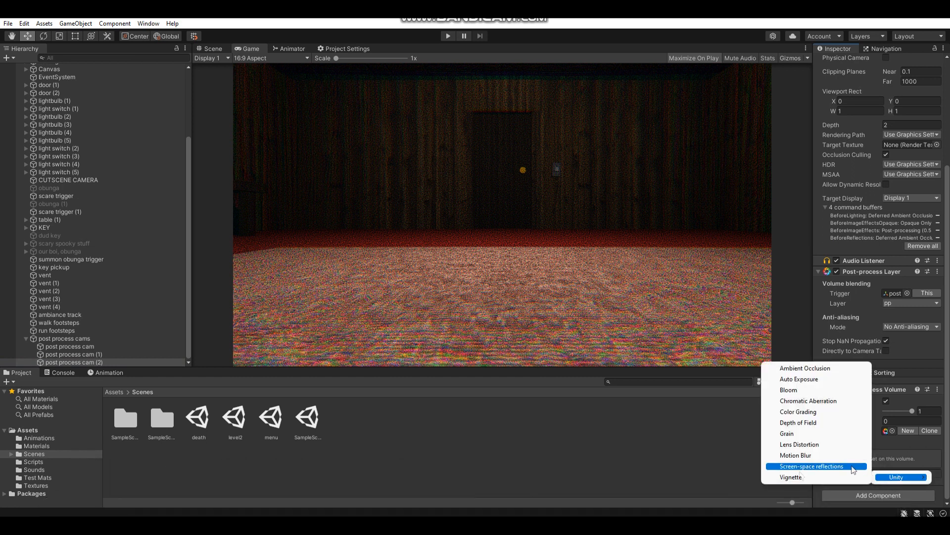
{"action": "left_click", "coordinate": [797, 476]}
{"action": "scroll", "coordinate": [886, 455], "scroll_direction": "down", "scroll_amount": 3}
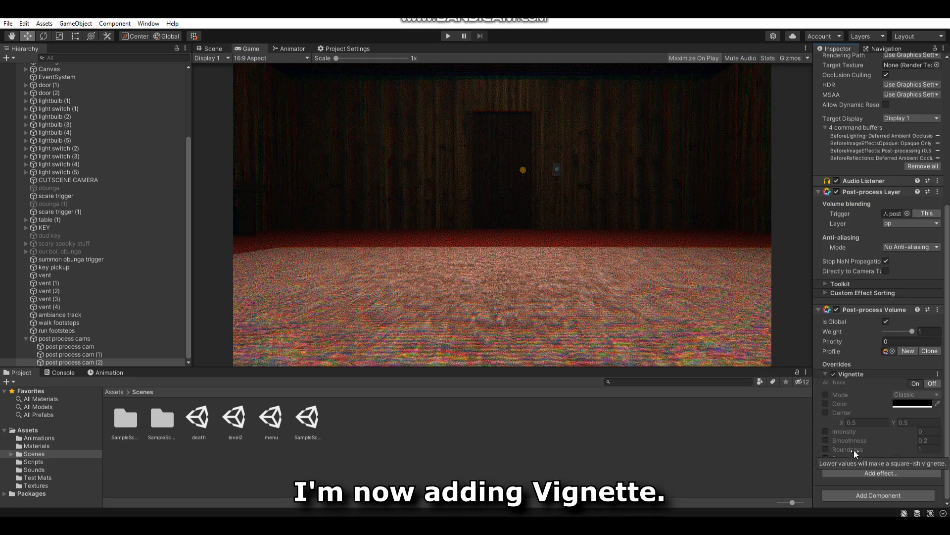
{"action": "left_click", "coordinate": [826, 431]}
{"action": "left_click_drag", "start_coordinate": [839, 432], "coordinate": [849, 437]}
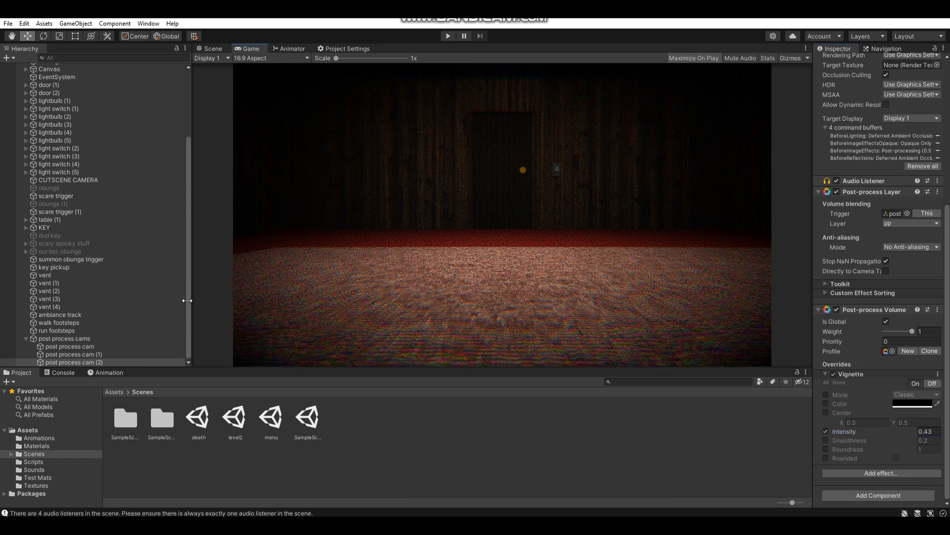
- Remove the Audio Listener component from all three post-processing cameras at once
{"action": "left_click", "coordinate": [123, 346]}
{"action": "left_click", "coordinate": [99, 361], "text": "shift"}
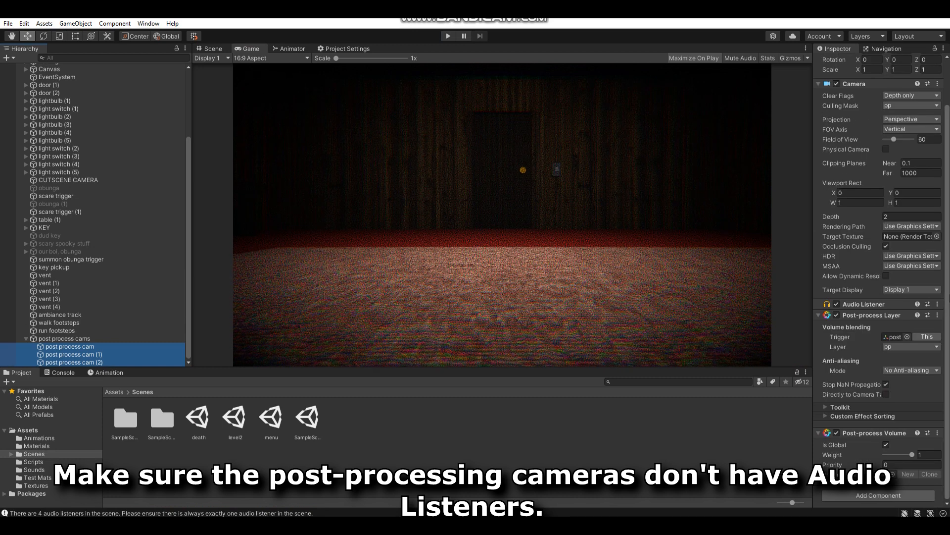
{"action": "left_click", "coordinate": [937, 304]}
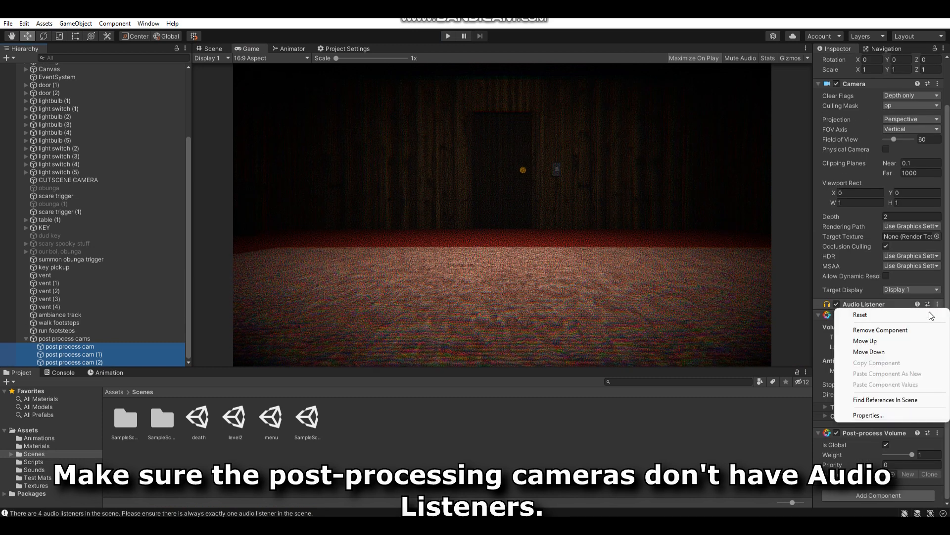
{"action": "left_click", "coordinate": [899, 330]}
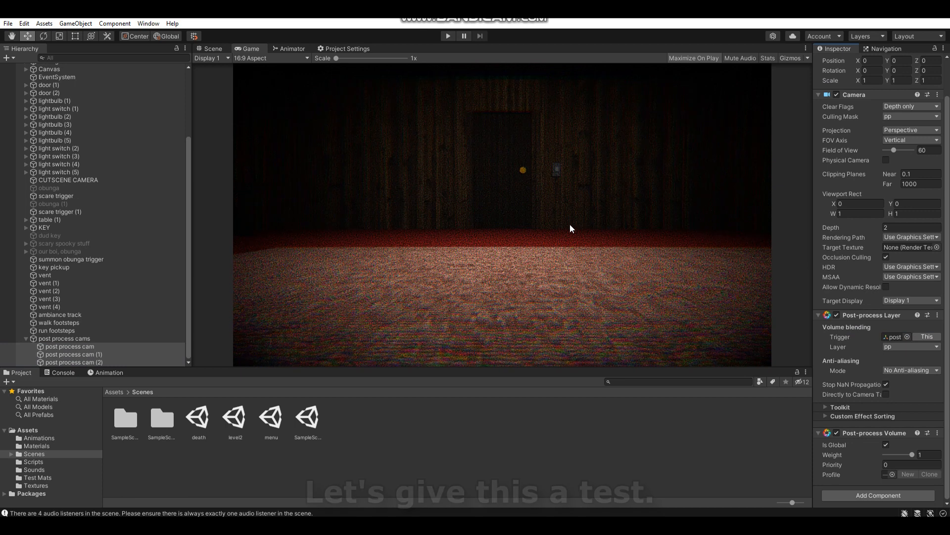
- Playtest the scene, picking up the flashlight and walking out through the door to examine the post-processing effects
{"action": "left_click", "coordinate": [450, 37]}
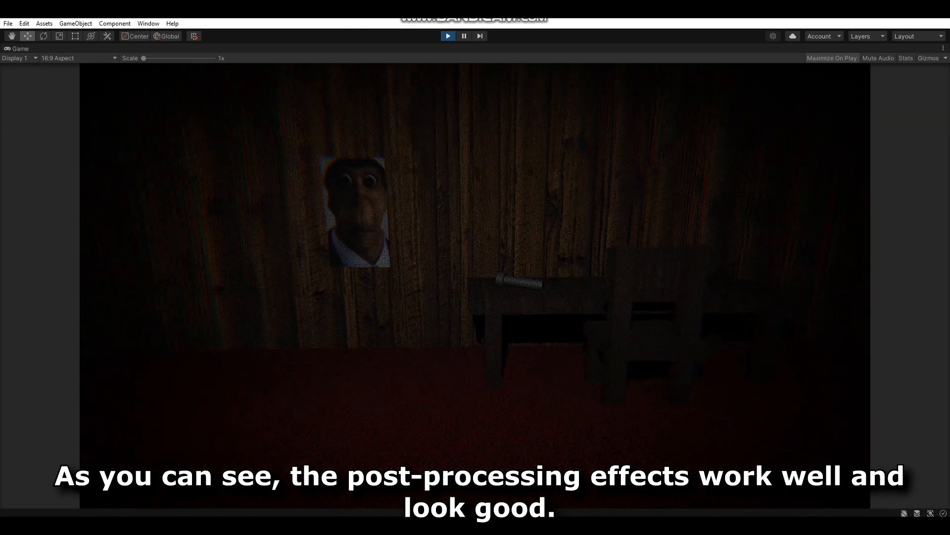
{"action": "key", "text": "w"}
{"action": "key", "text": "e"}
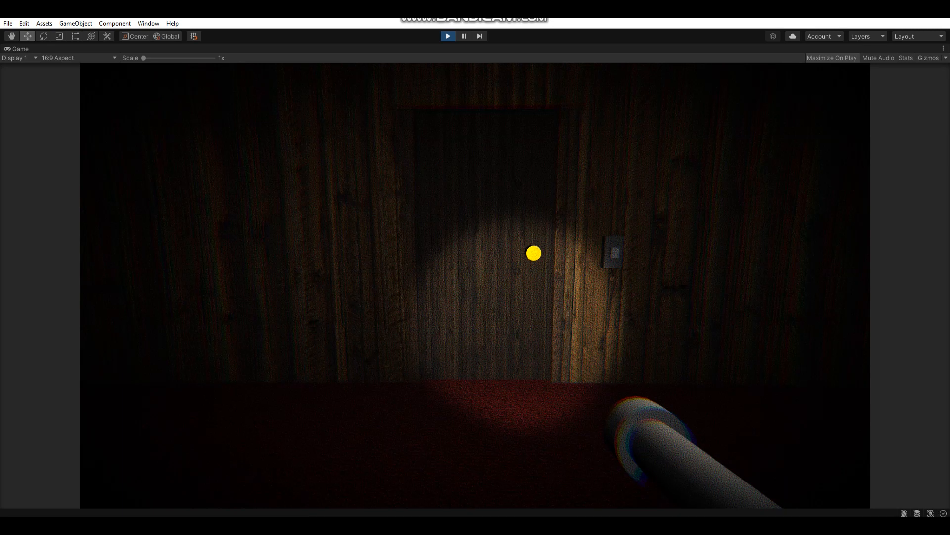
{"action": "key", "text": "w"}
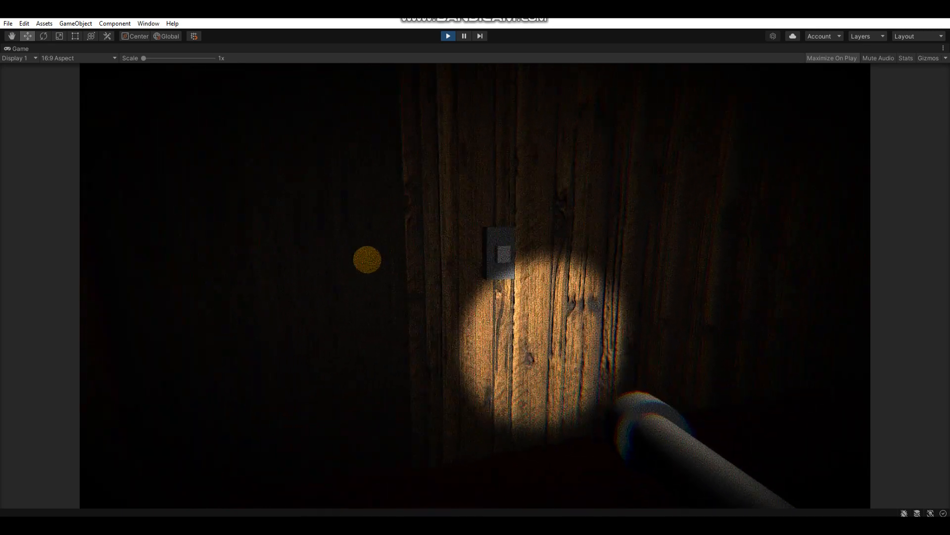
{"action": "key", "text": "w"}
{"action": "key", "text": "e"}
{"action": "key", "text": "e"}
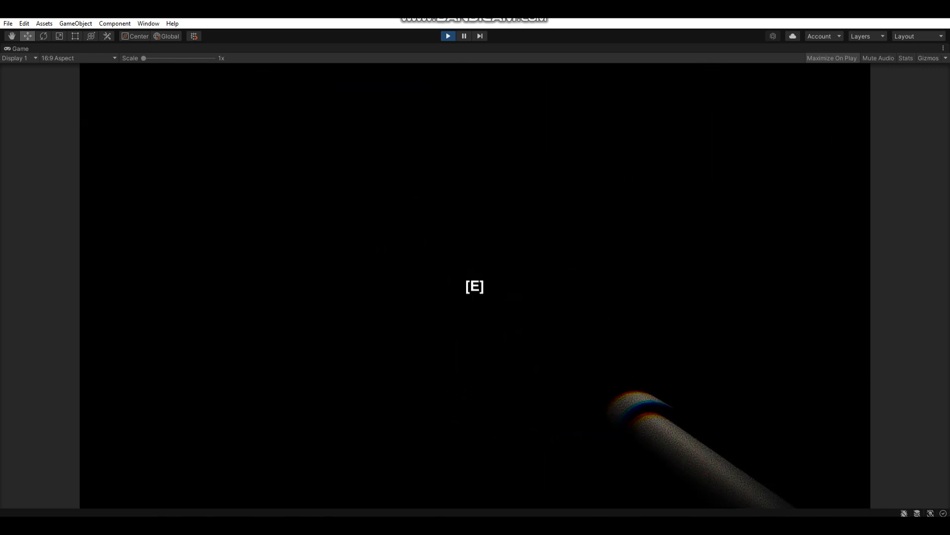
{"action": "key", "text": "e"}
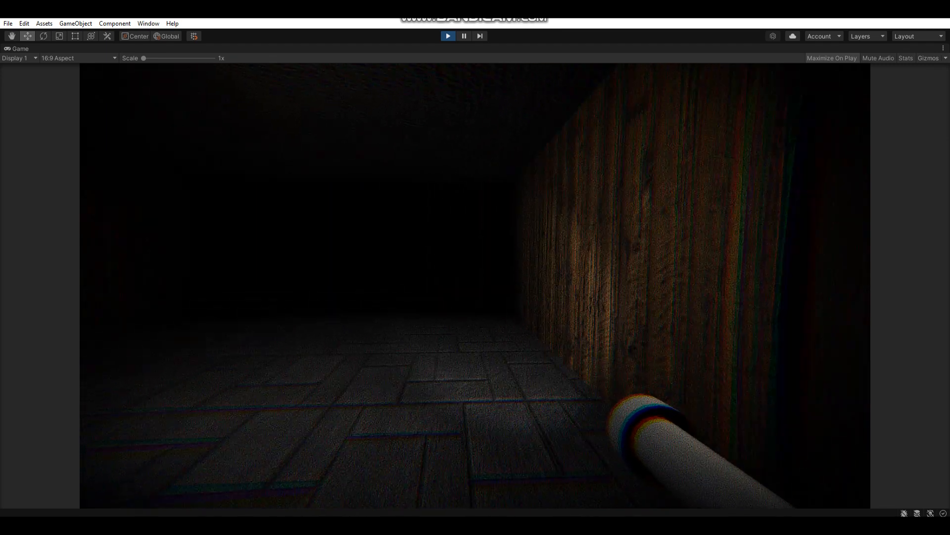